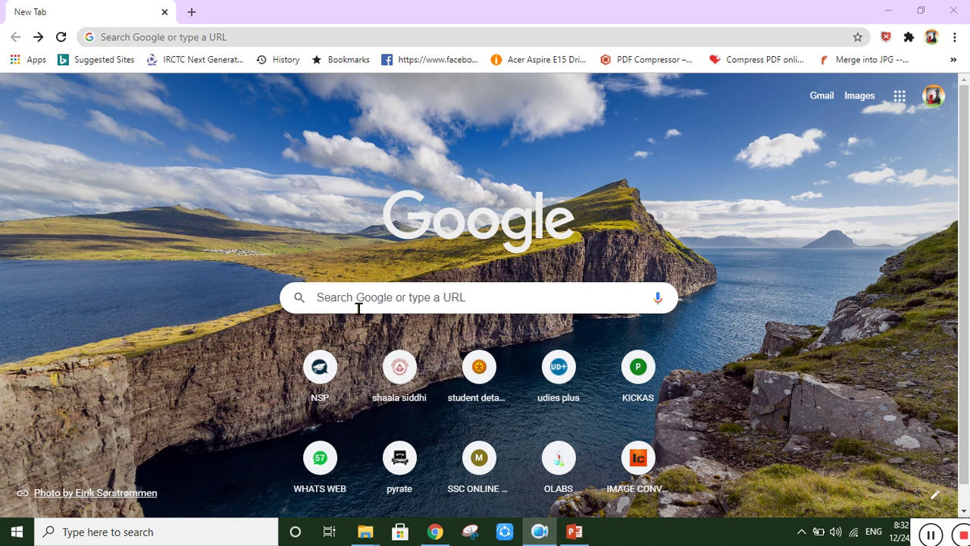
Search Google for "xpl news energize quiz"
left_click(358, 307)
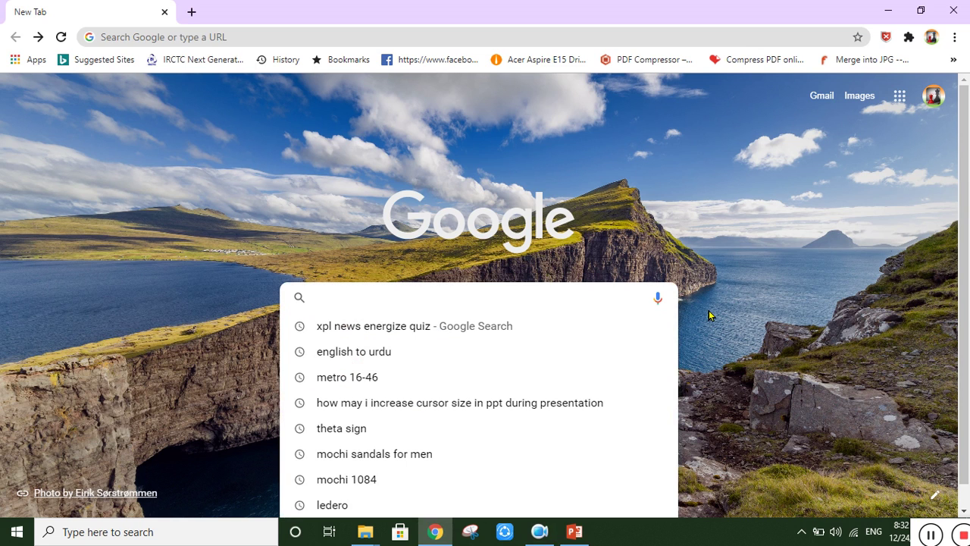
type("xpl")
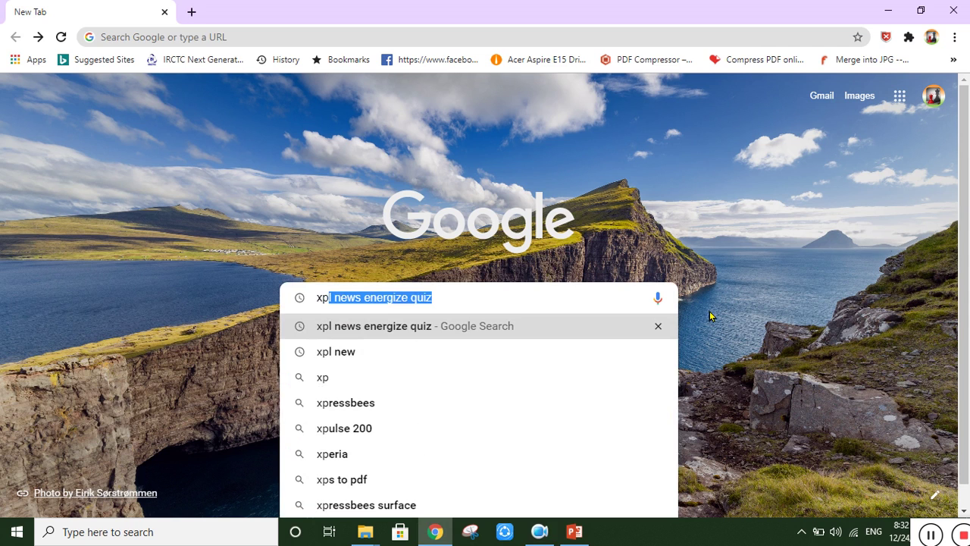
type(" new")
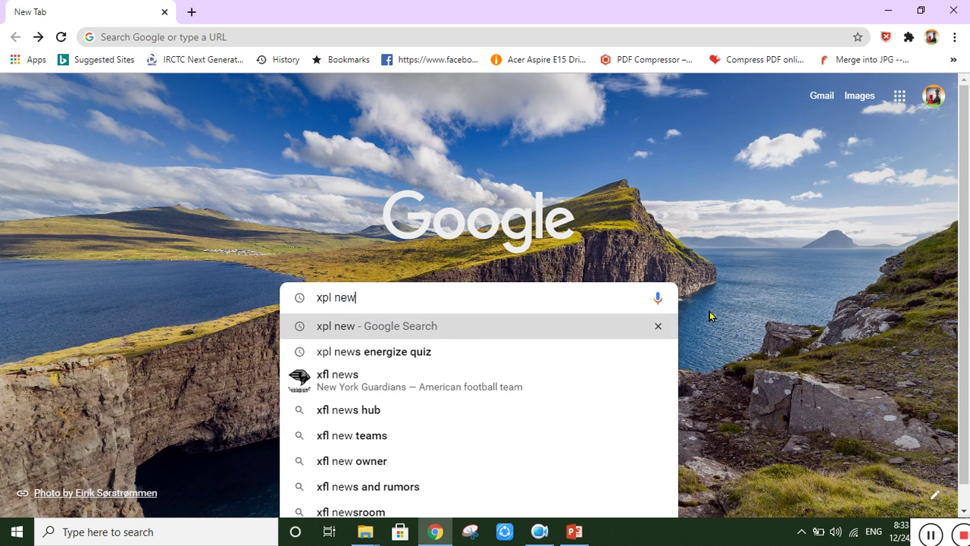
type("s")
key("Right")
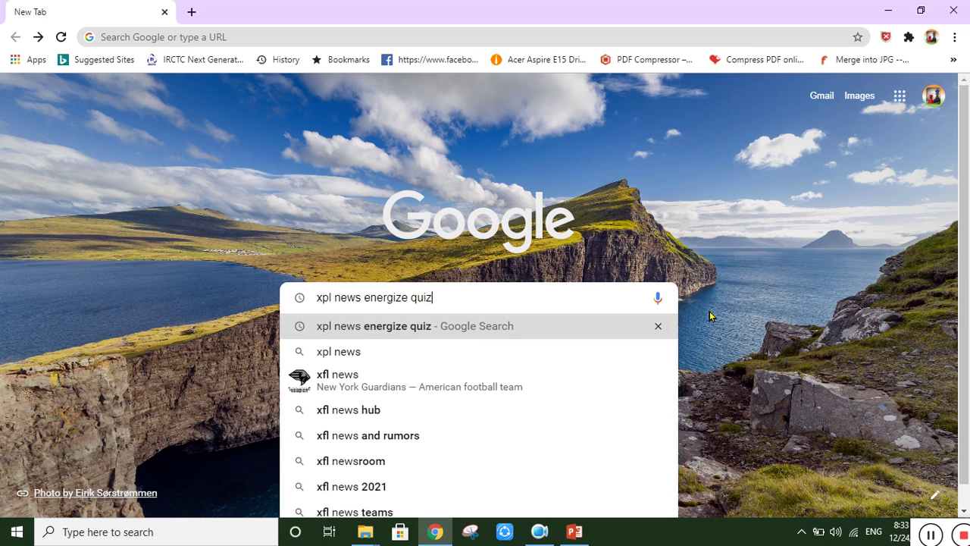
left_click(782, 356)
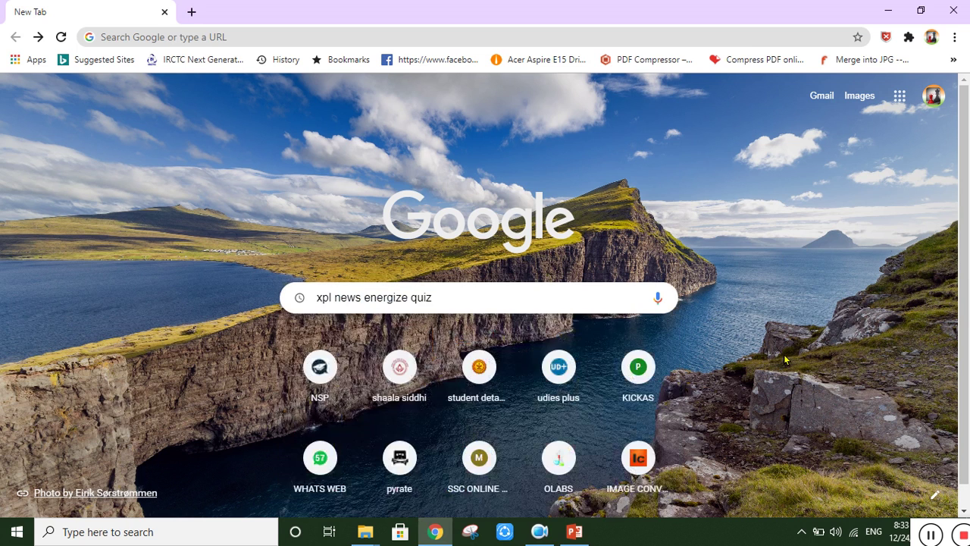
key("ctrl+plus")
key("ctrl+plus")
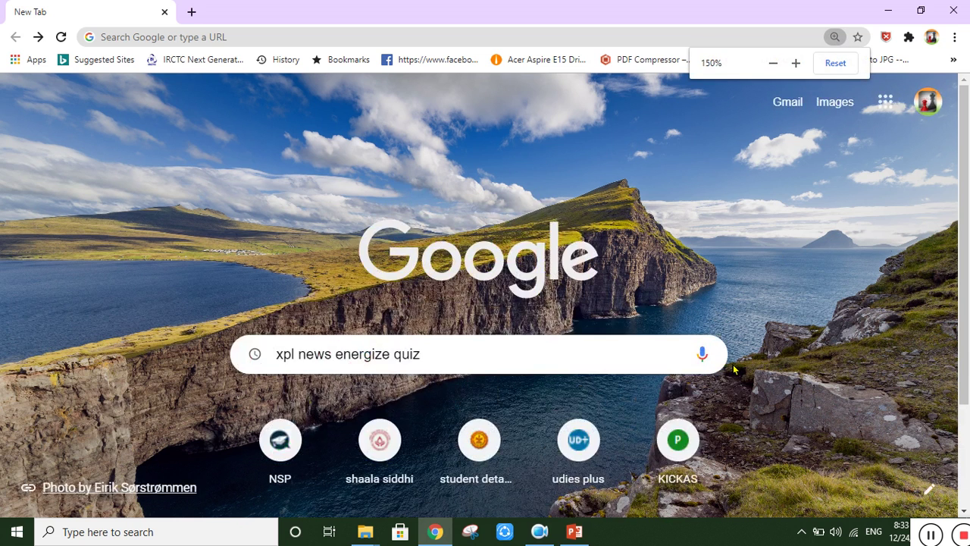
left_click_drag(241, 416, 426, 429)
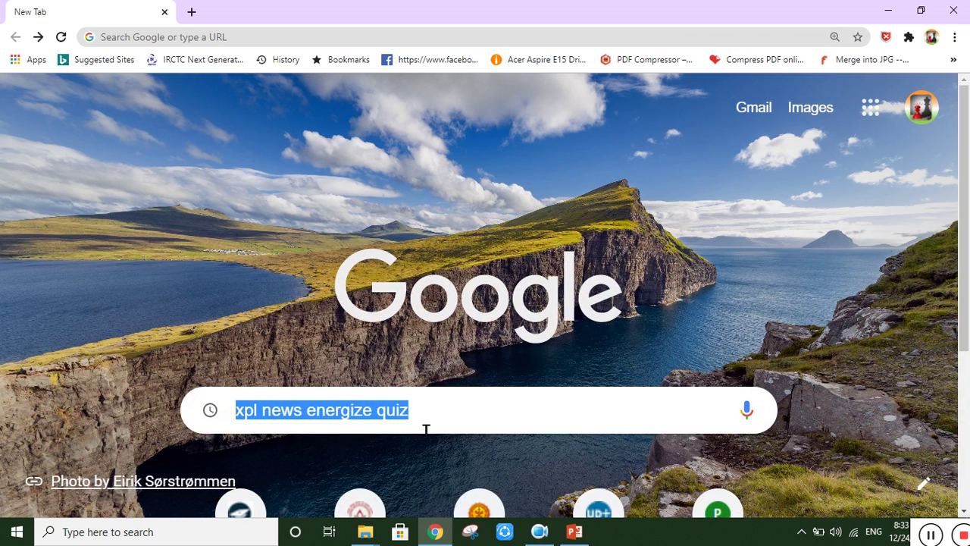
left_click(497, 430)
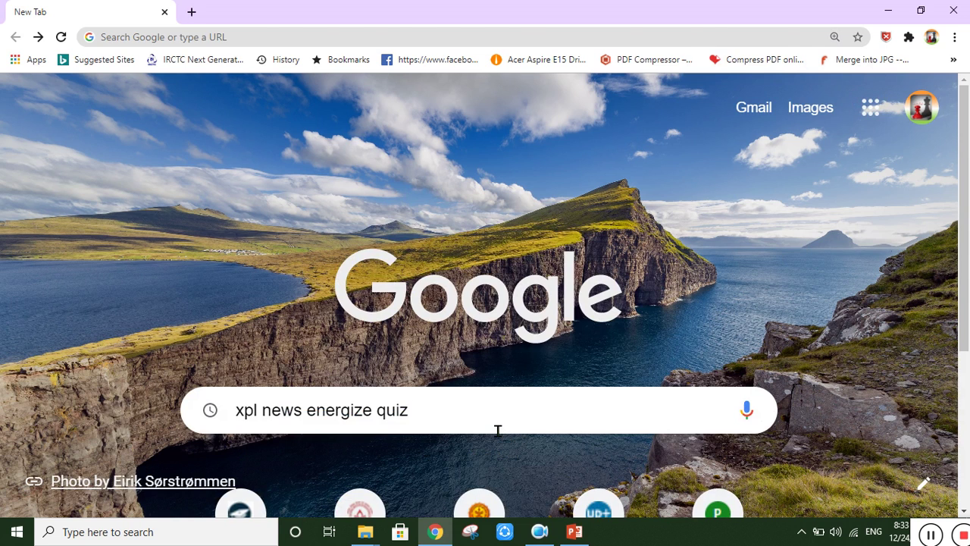
key("Return")
Open the itsxtraliving.com search result "National Level Quiz: Nutrition | Fitness | Sports"
key("ctrl+minus")
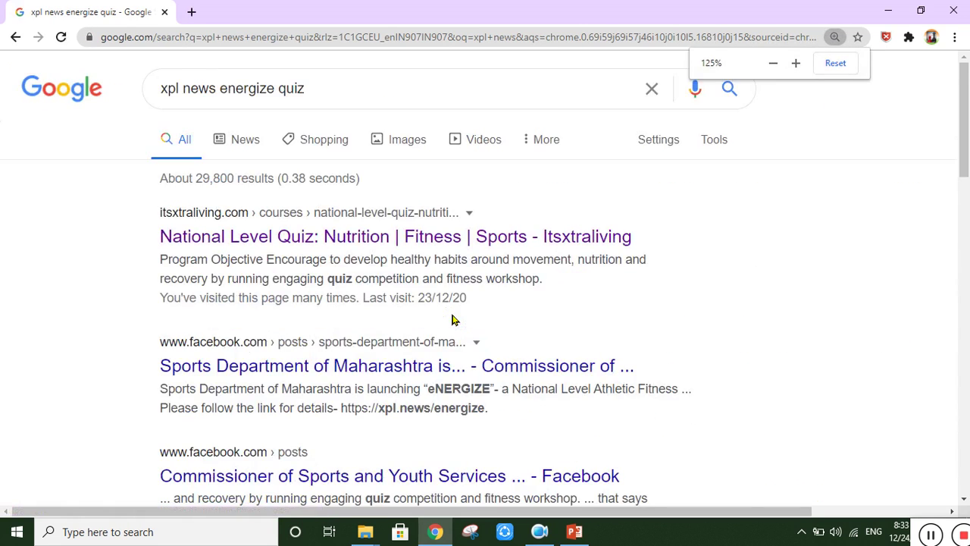
key("ctrl+minus")
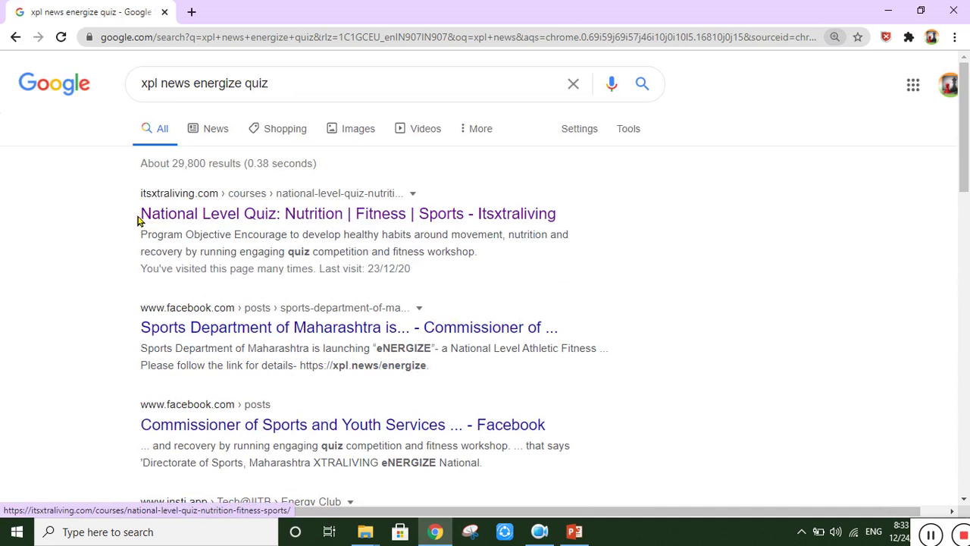
left_click(152, 219)
left_click_drag(141, 217, 334, 231)
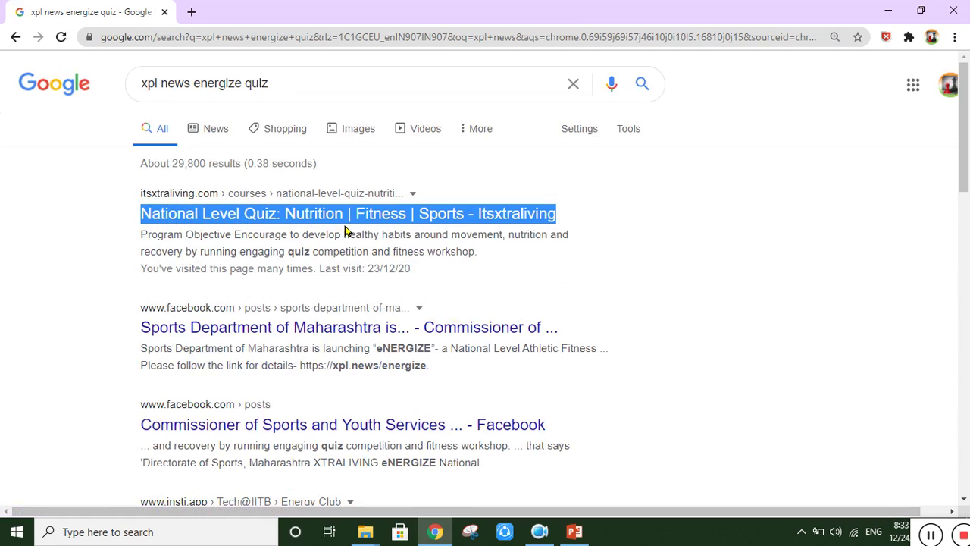
key("ctrl+plus")
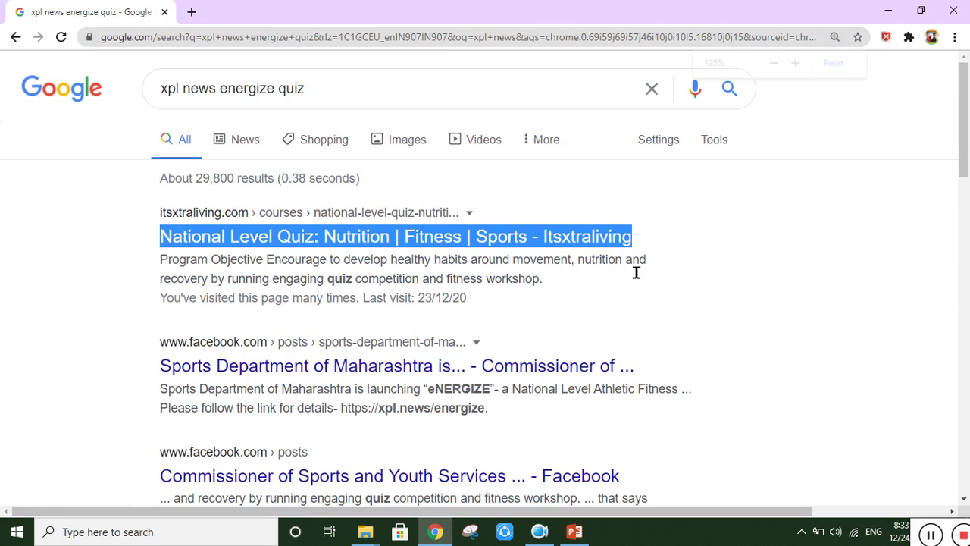
key("ctrl+plus")
key("ctrl+plus")
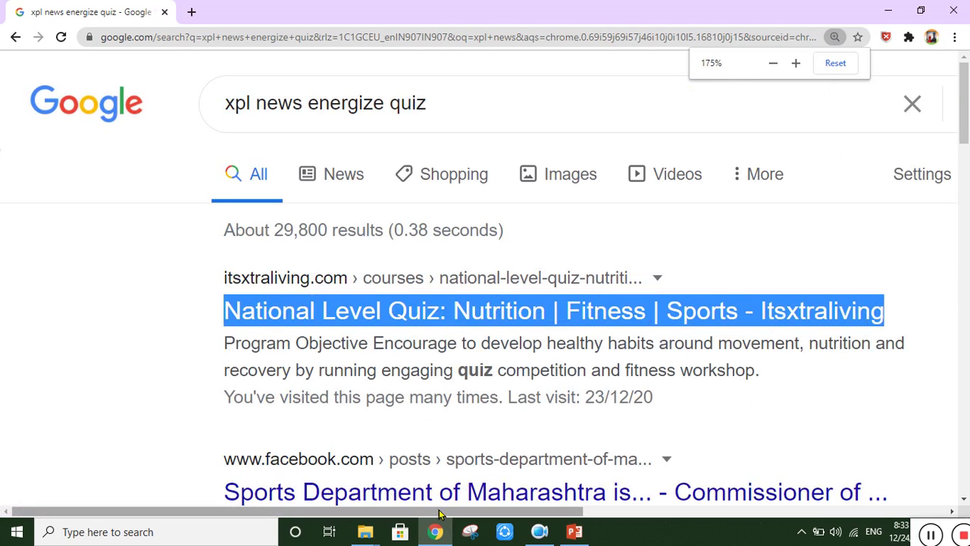
scroll(440, 515, "right", 3)
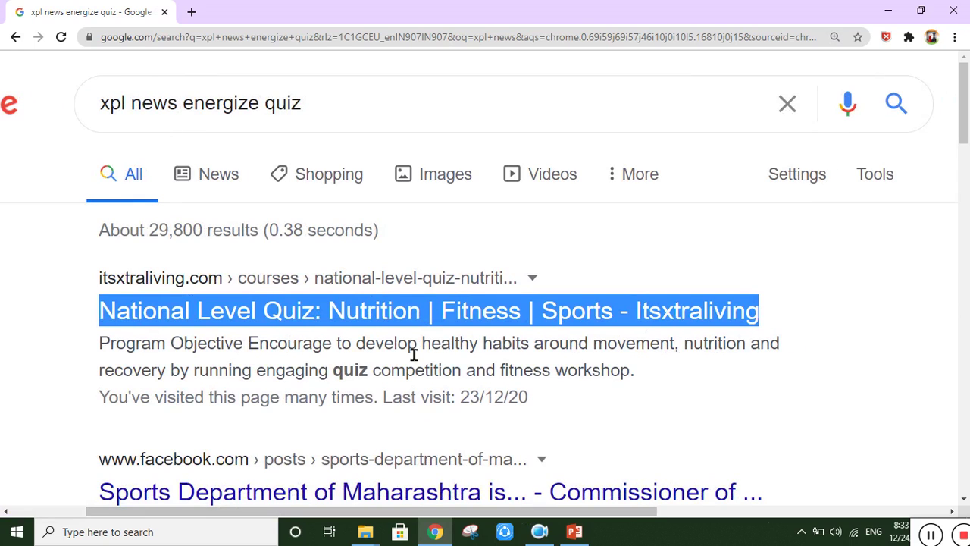
left_click(362, 312)
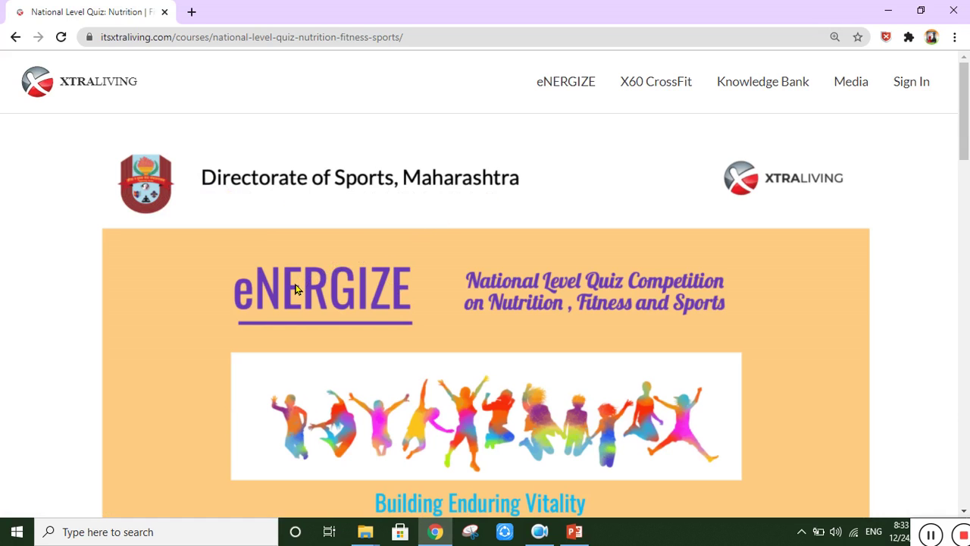
Review the quiz page's Program Objective and its listed age groups, highlighting each one
scroll(296, 289, "down", 1)
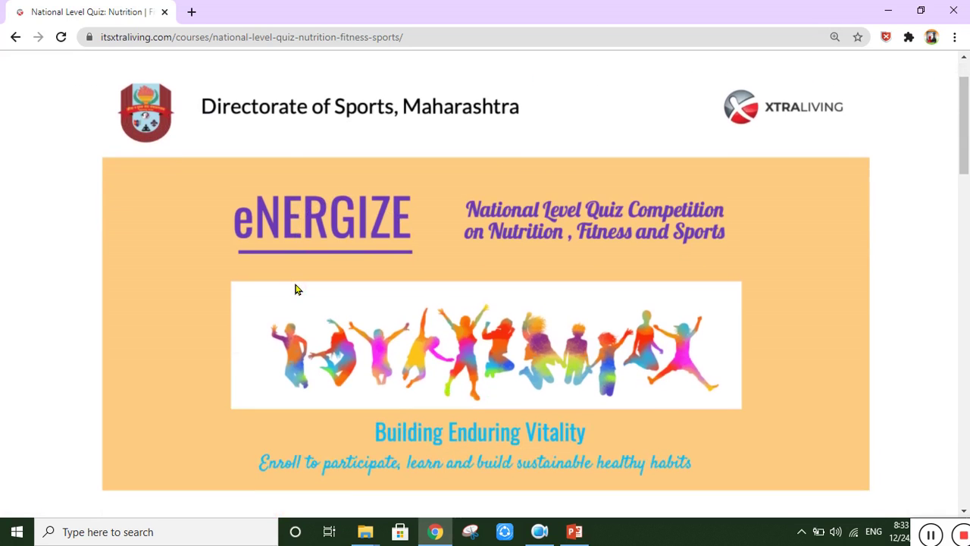
scroll(295, 289, "down", 5)
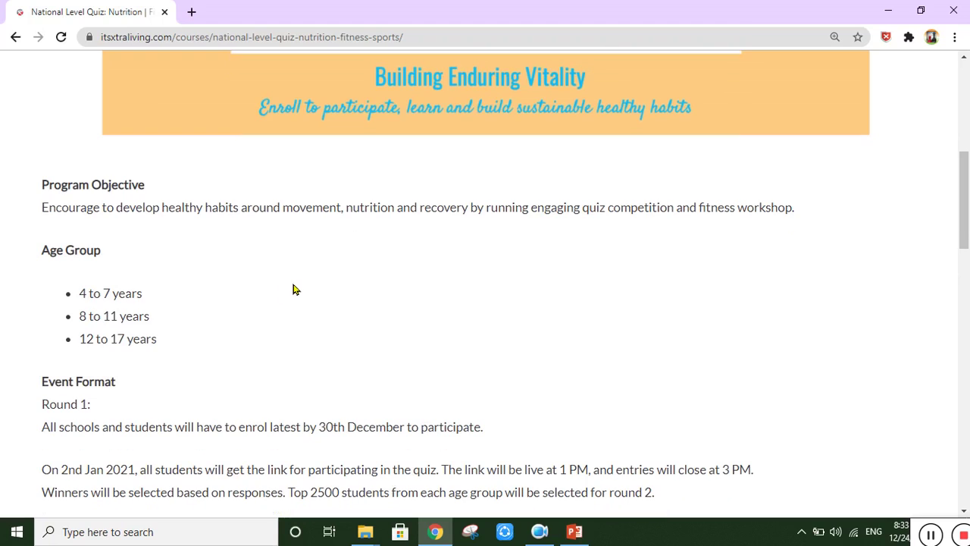
left_click_drag(47, 198, 155, 201)
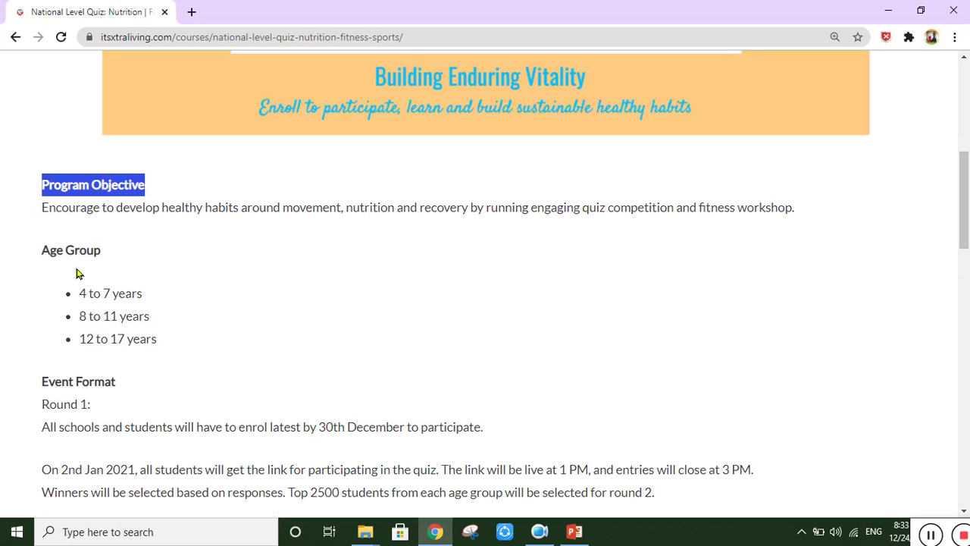
left_click_drag(41, 260, 148, 302)
left_click(78, 305)
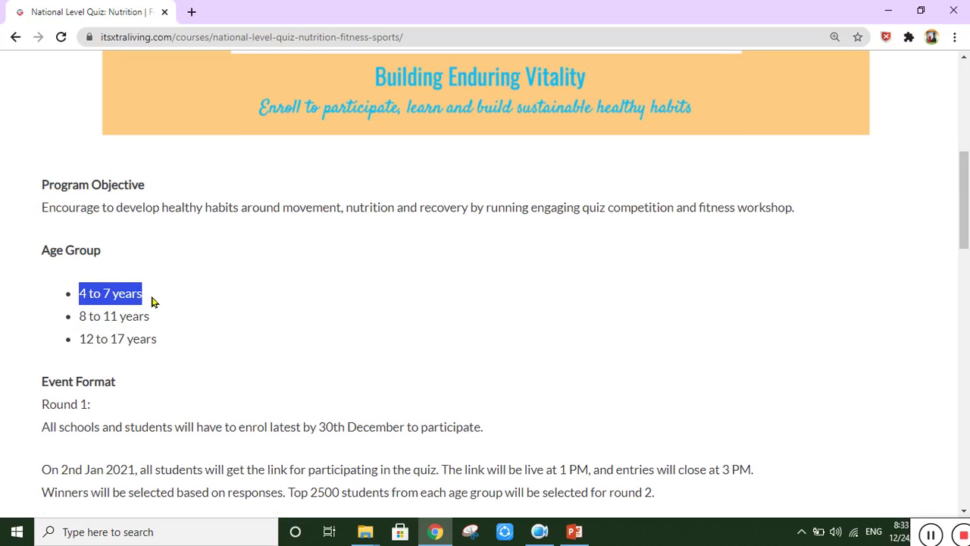
left_click_drag(95, 330, 159, 326)
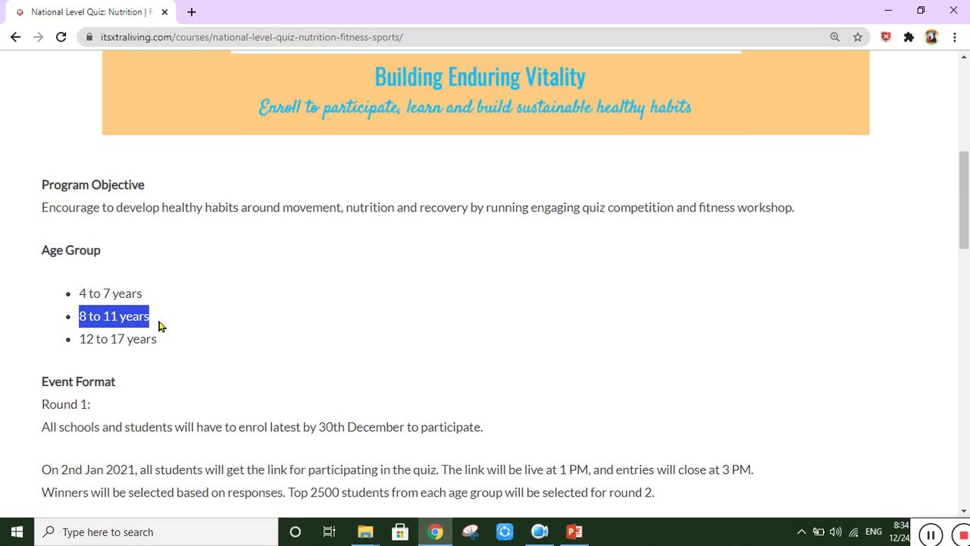
left_click_drag(96, 352, 161, 351)
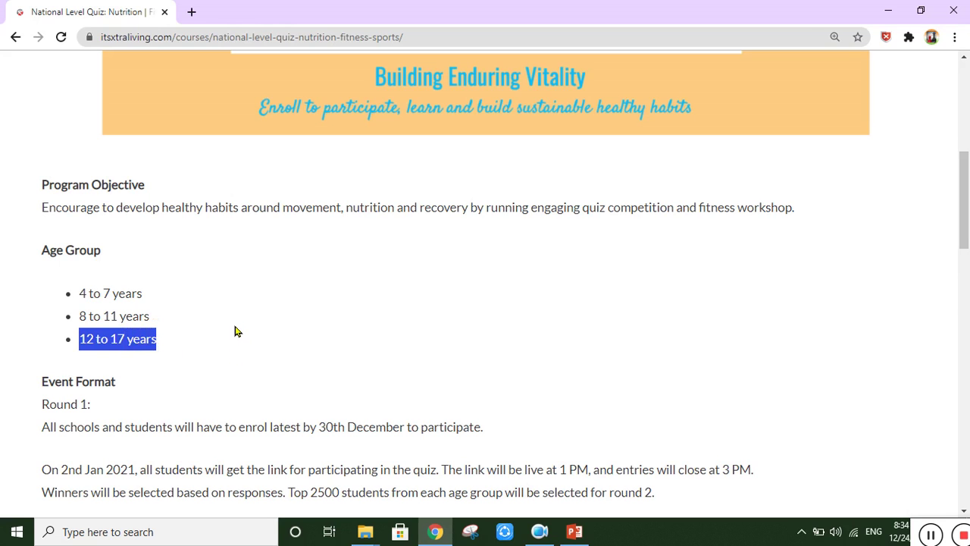
Read the Round 1 rules under Event Format, highlighting the enrolment deadline, quiz date, link times and selection for round 2
scroll(235, 331, "down", 1)
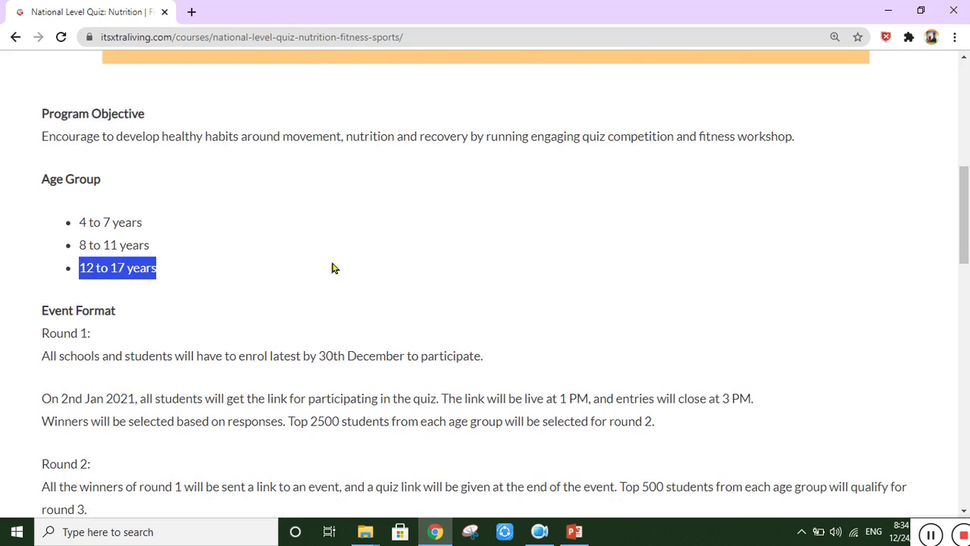
scroll(334, 243, "down", 3)
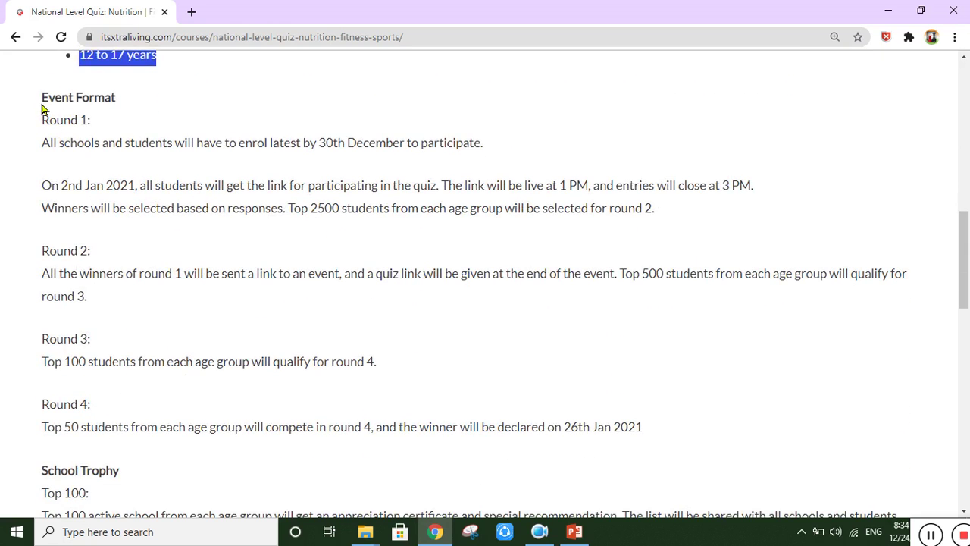
left_click_drag(42, 121, 95, 123)
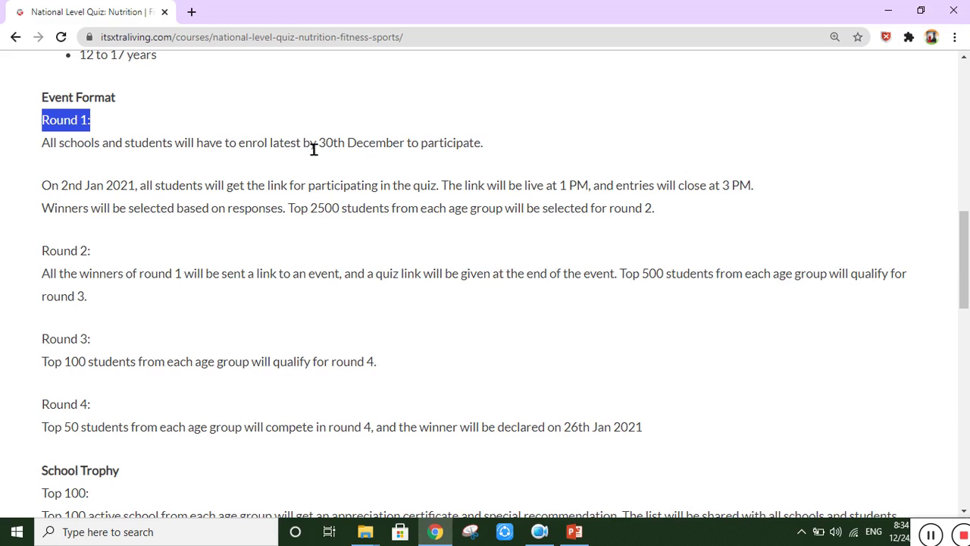
left_click_drag(329, 157, 413, 157)
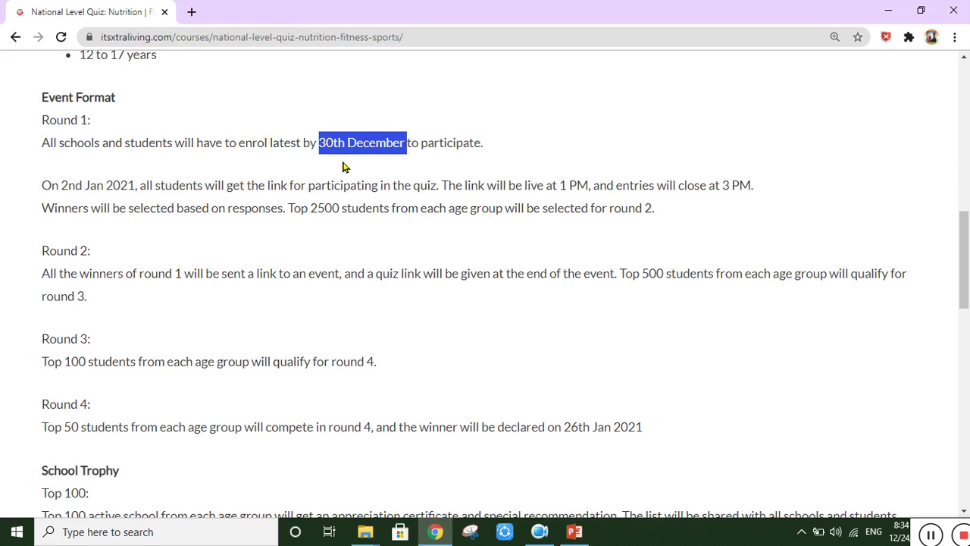
left_click(70, 194)
left_click_drag(70, 194, 141, 190)
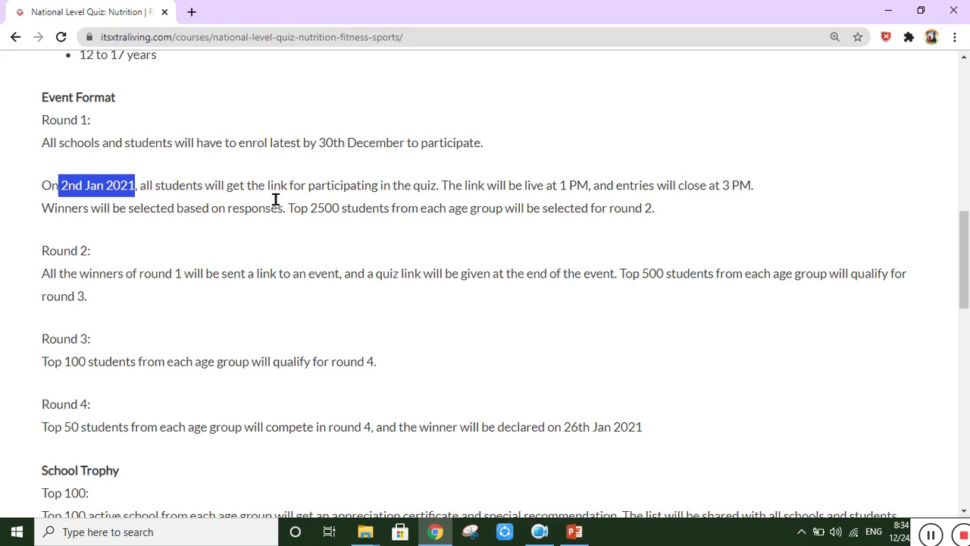
left_click_drag(271, 198, 449, 198)
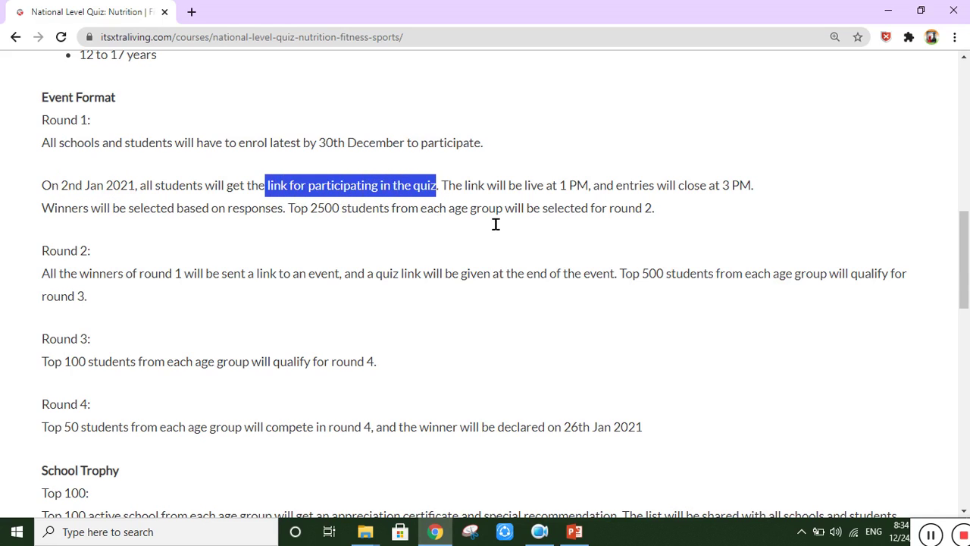
left_click(570, 192)
left_click_drag(560, 189, 599, 200)
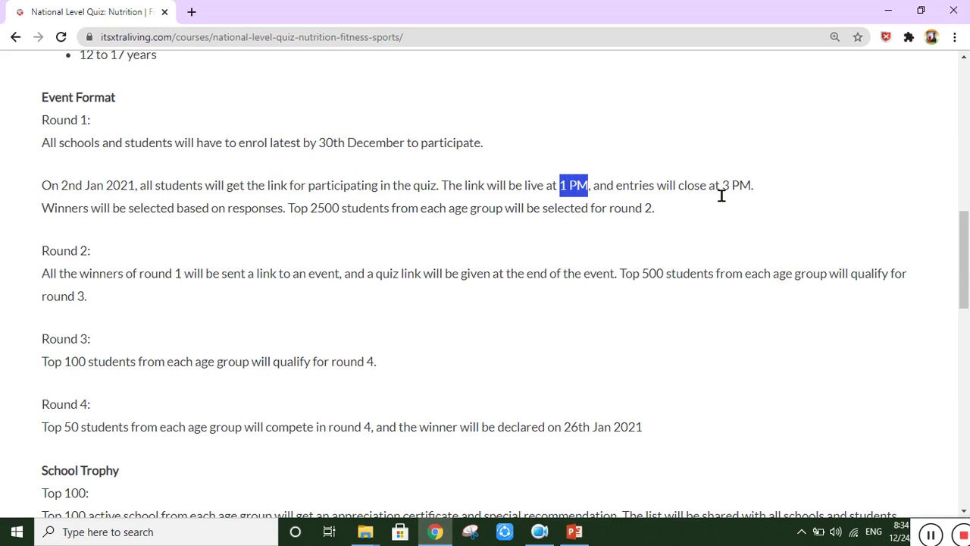
left_click_drag(719, 192, 757, 198)
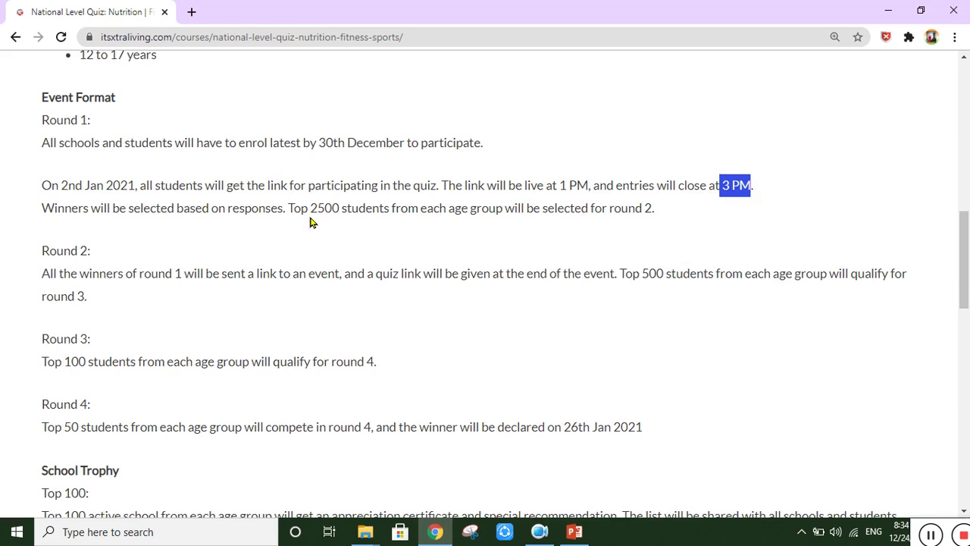
left_click_drag(225, 216, 357, 220)
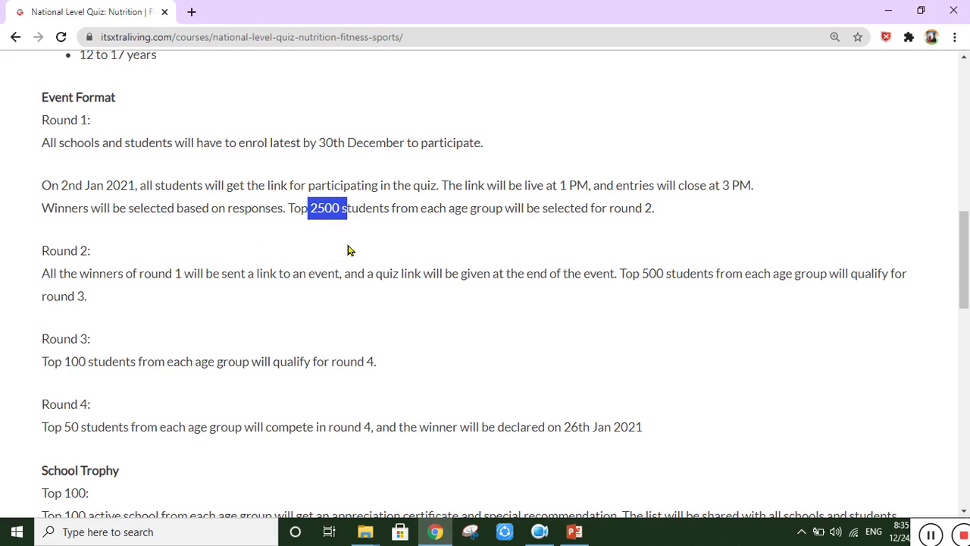
left_click_drag(609, 217, 667, 218)
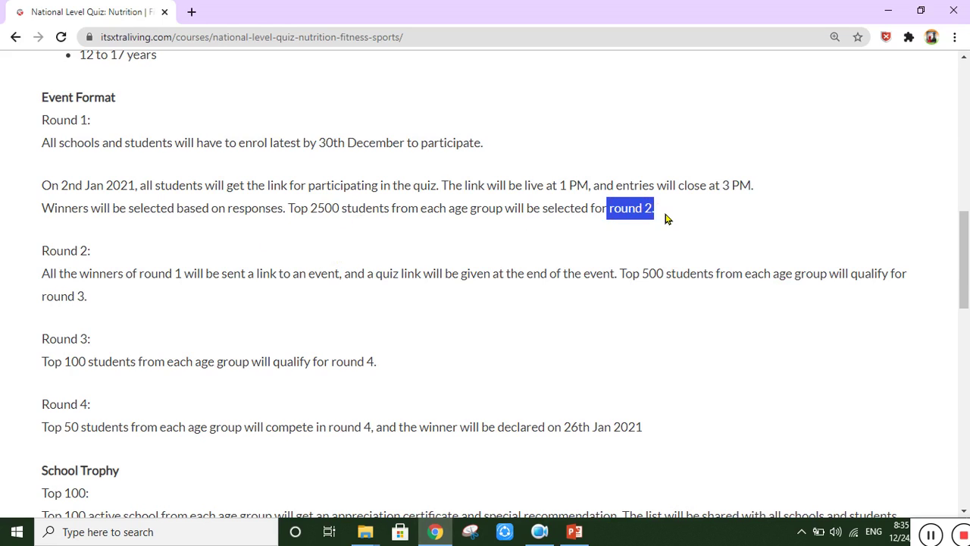
Read the Round 2 rules, highlighting the event and quiz link details and the qualification for round 3
left_click_drag(30, 252, 106, 255)
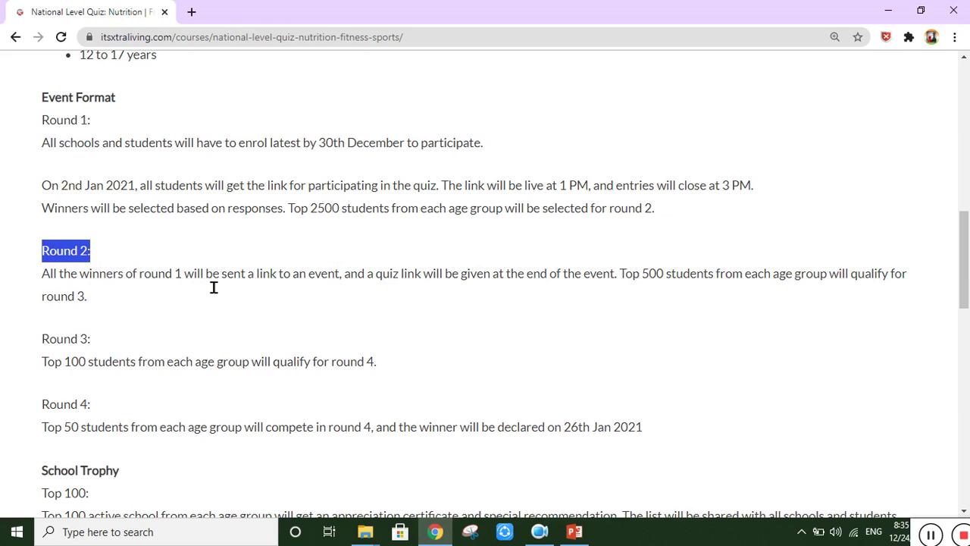
left_click_drag(257, 284, 410, 286)
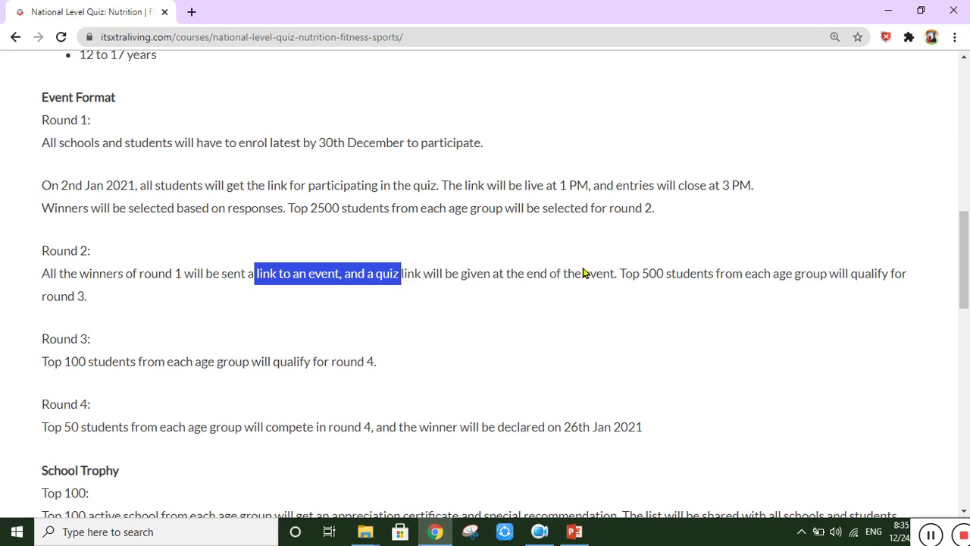
left_click_drag(643, 279, 725, 284)
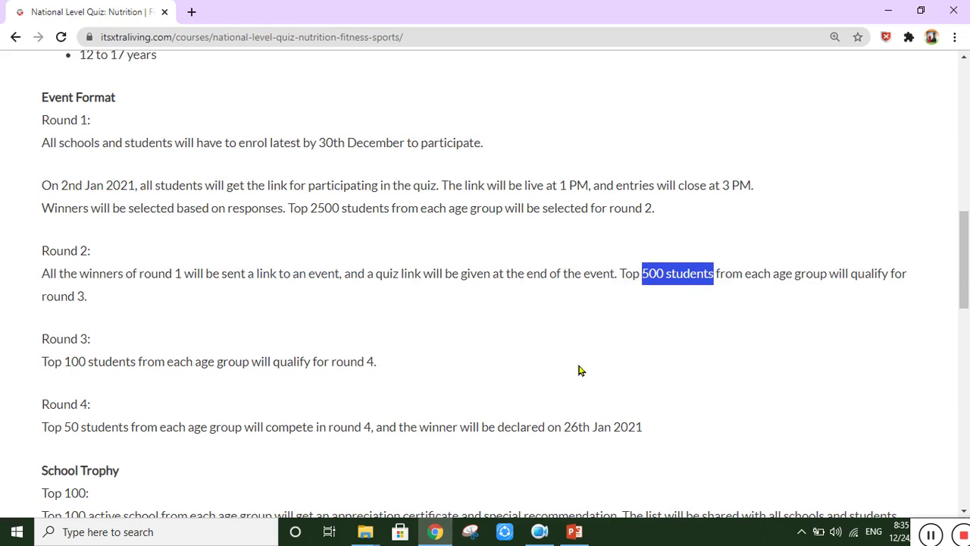
left_click_drag(45, 301, 95, 311)
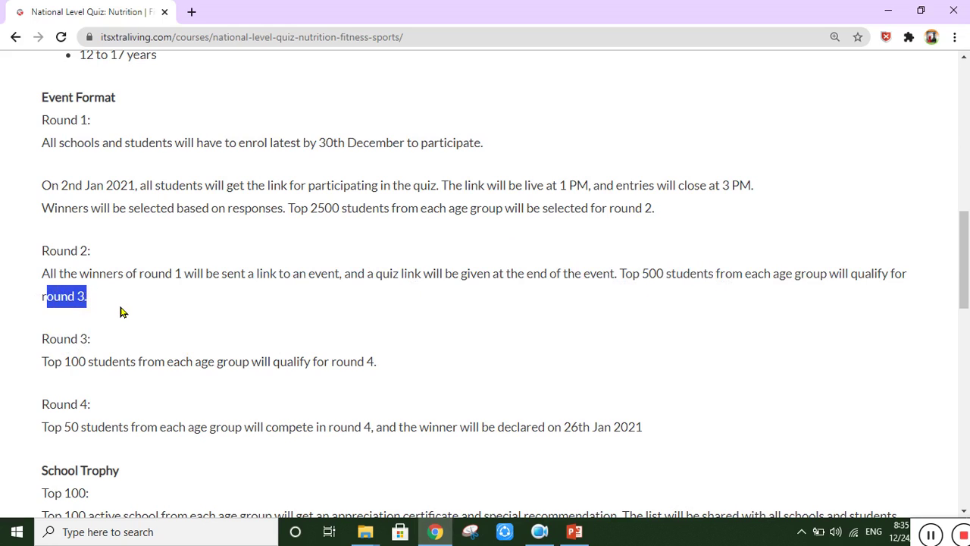
Read the Round 3 and Round 4 rules, highlighting the number of qualifying students and the winner declaration date
left_click_drag(44, 343, 142, 369)
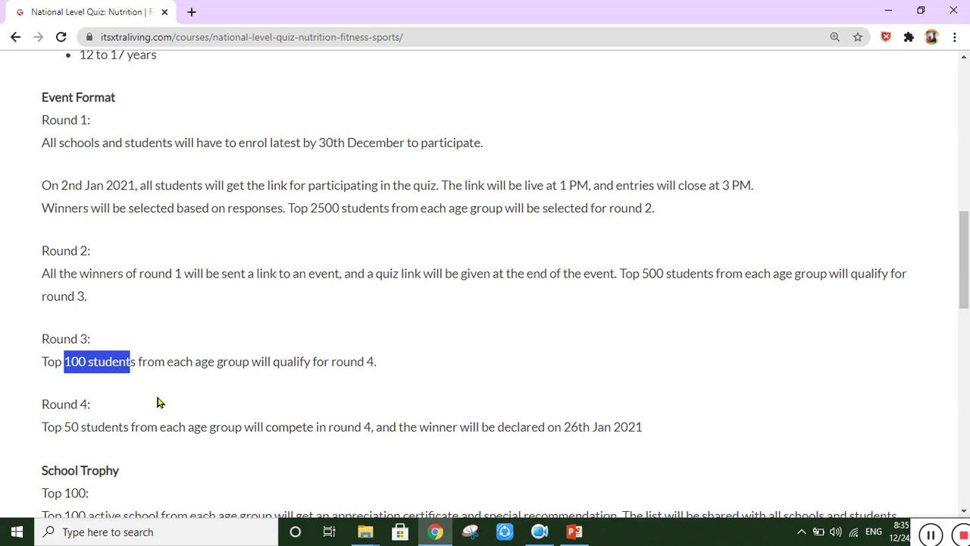
left_click_drag(331, 367, 429, 366)
scroll(401, 347, "down", 2)
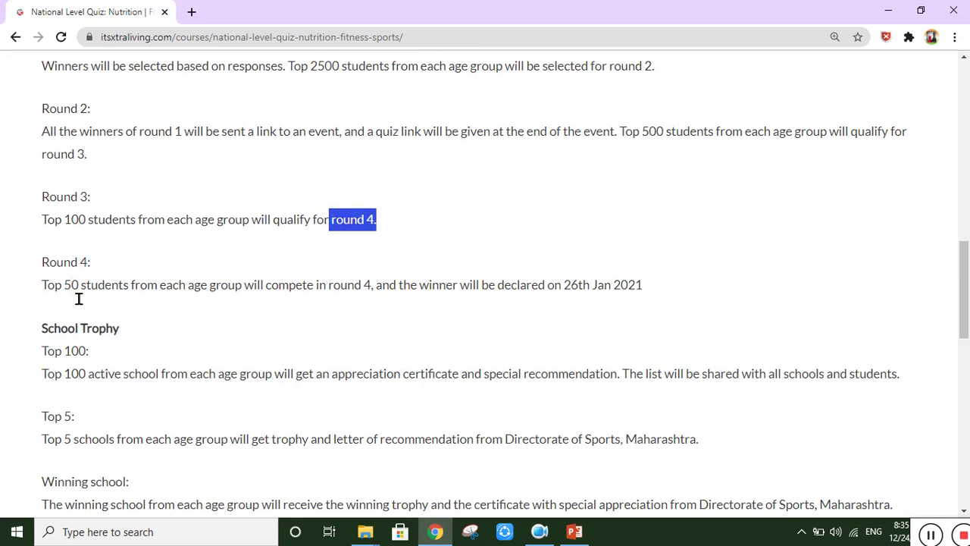
left_click_drag(44, 269, 97, 271)
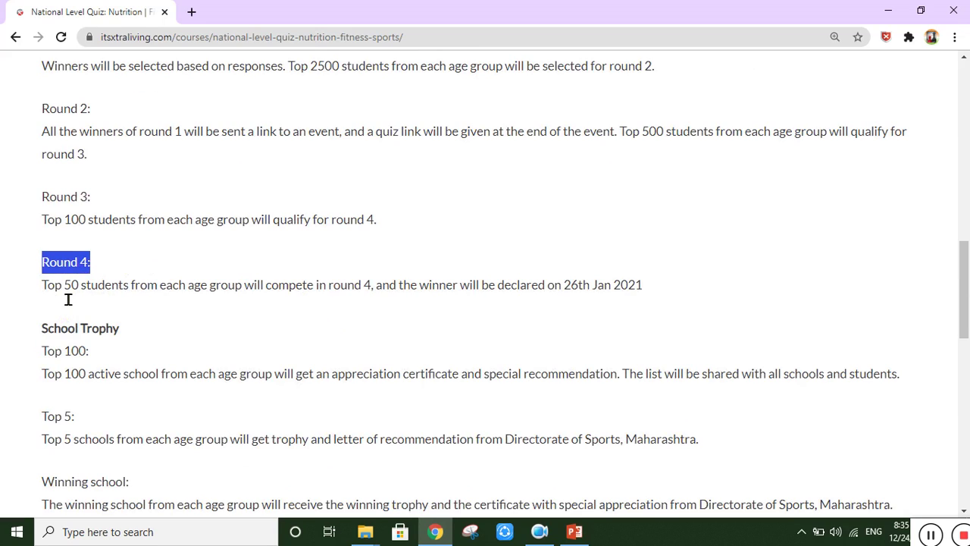
left_click_drag(73, 292, 139, 297)
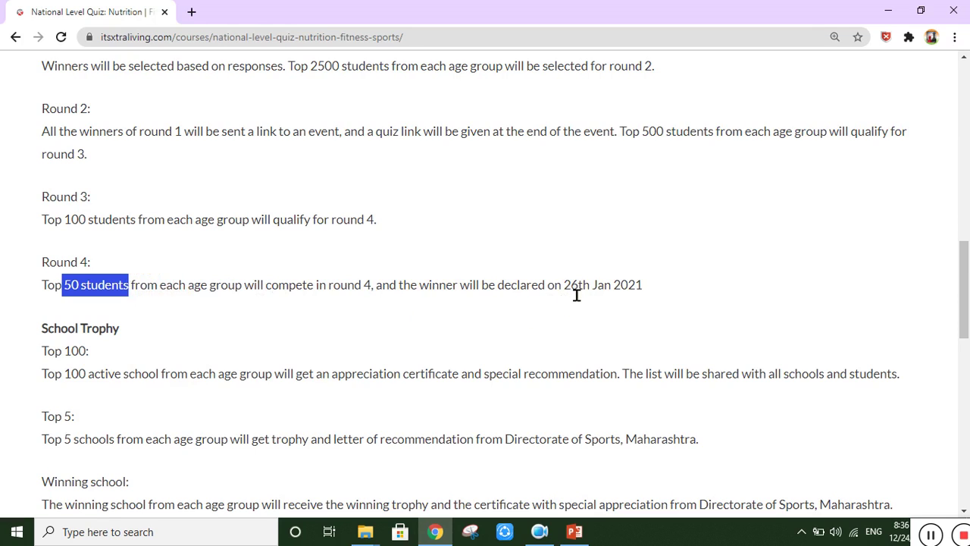
left_click_drag(564, 291, 639, 306)
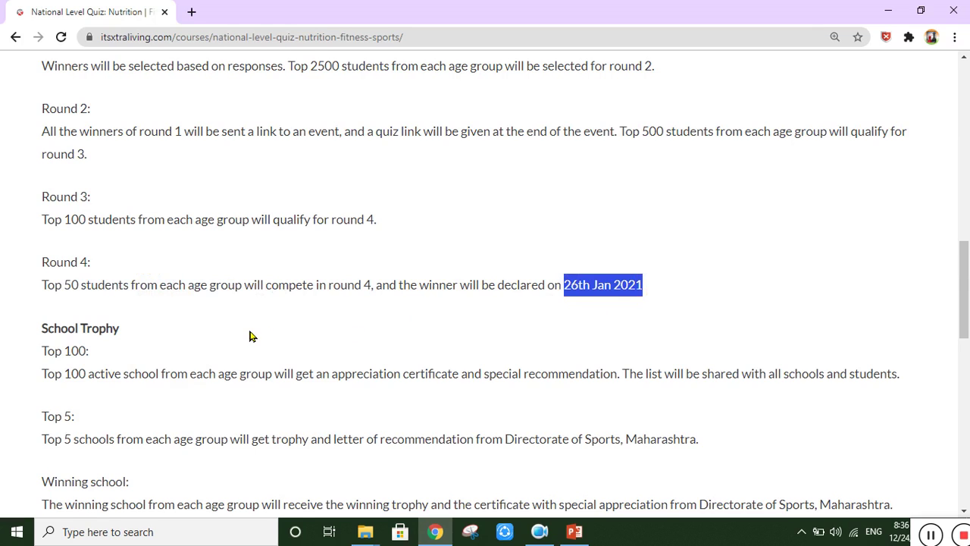
Review the School Trophy section, highlighting the Top 100, Top 5 and Winning school categories and their awards
scroll(249, 336, "down", 2)
scroll(16, 220, "down", 1)
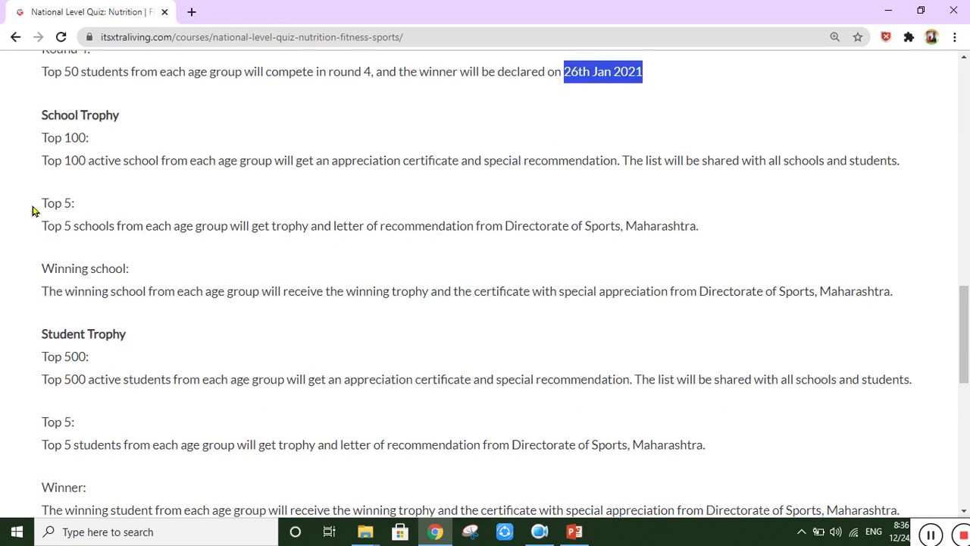
left_click(54, 145)
left_click_drag(54, 146, 98, 150)
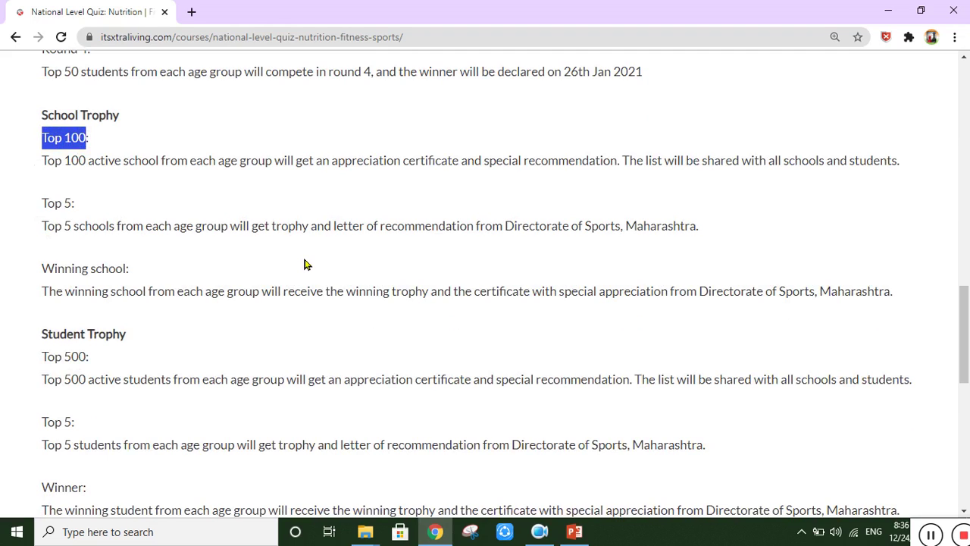
left_click_drag(341, 169, 468, 173)
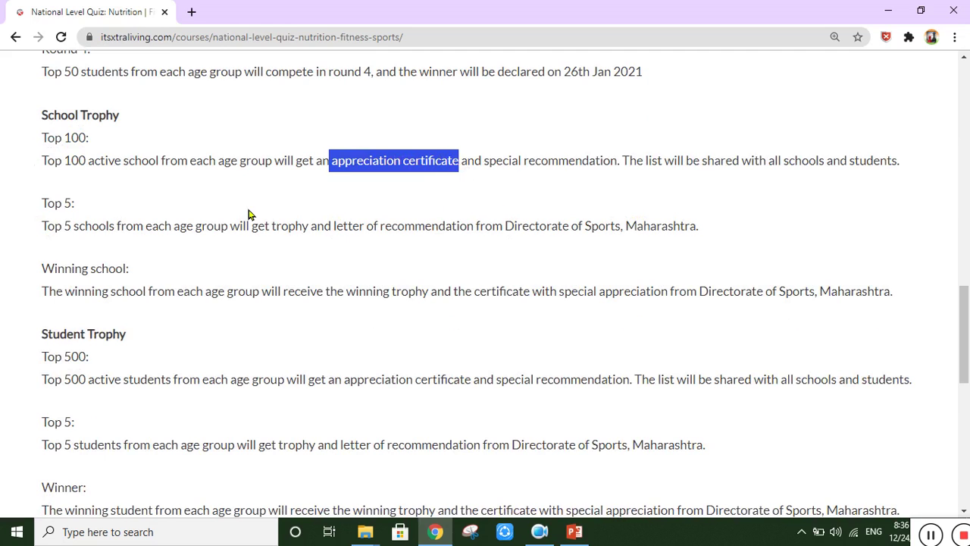
left_click_drag(26, 209, 83, 203)
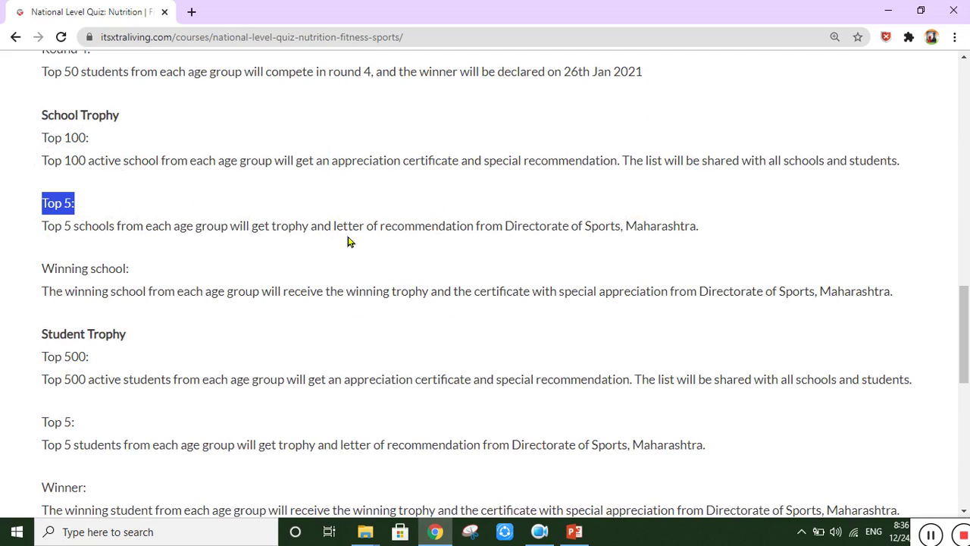
left_click_drag(334, 242, 701, 238)
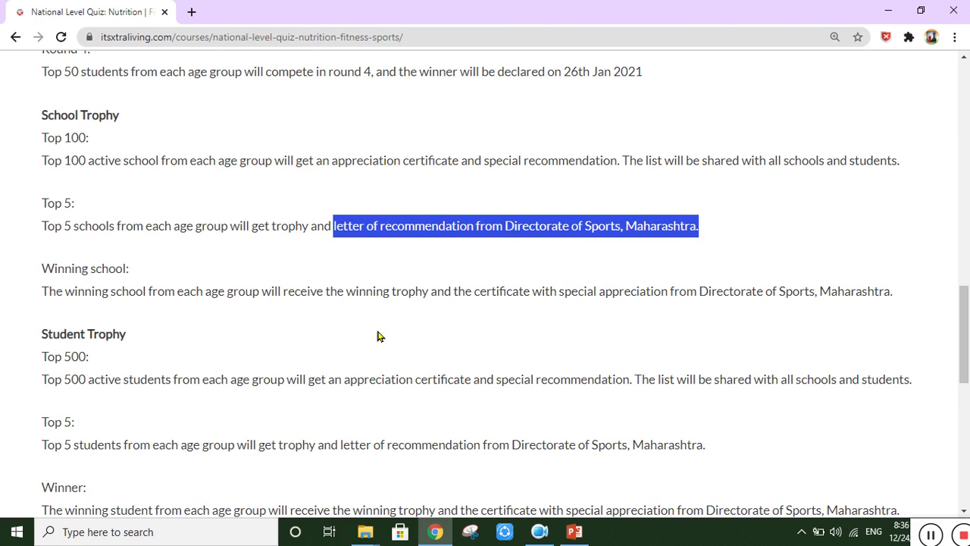
left_click(55, 277)
left_click_drag(55, 277, 139, 281)
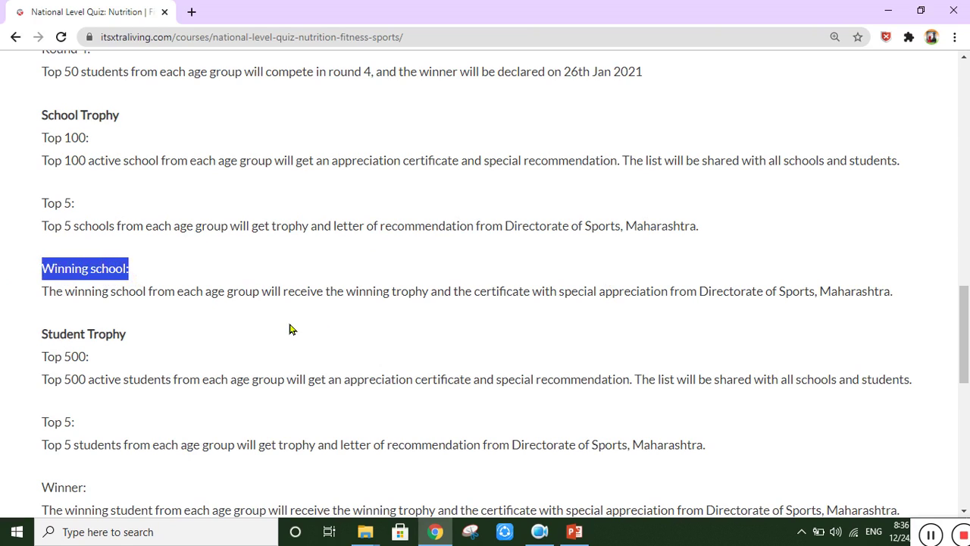
left_click_drag(392, 294, 538, 303)
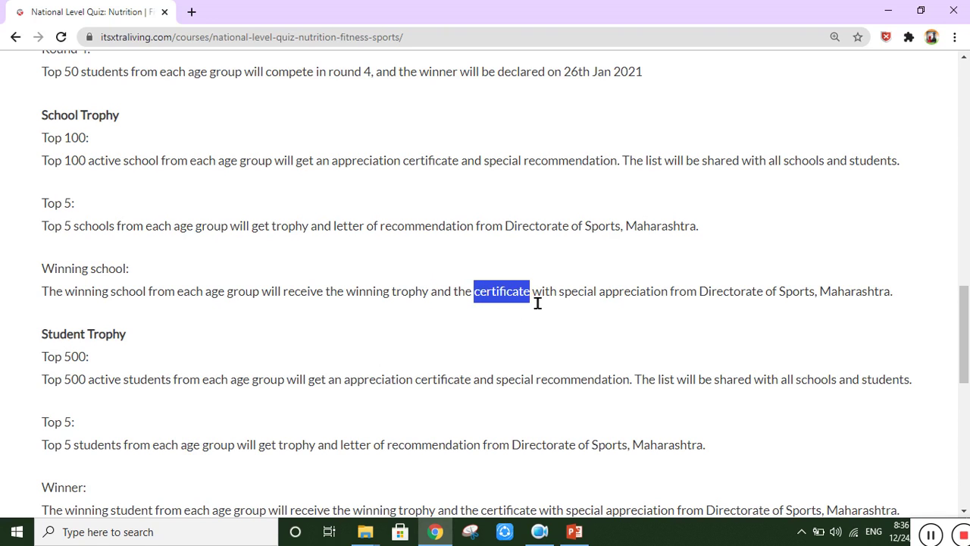
Review the Student Trophy section, highlighting the Top 500, Top 5 and Winner categories and their awards
scroll(156, 357, "down", 3)
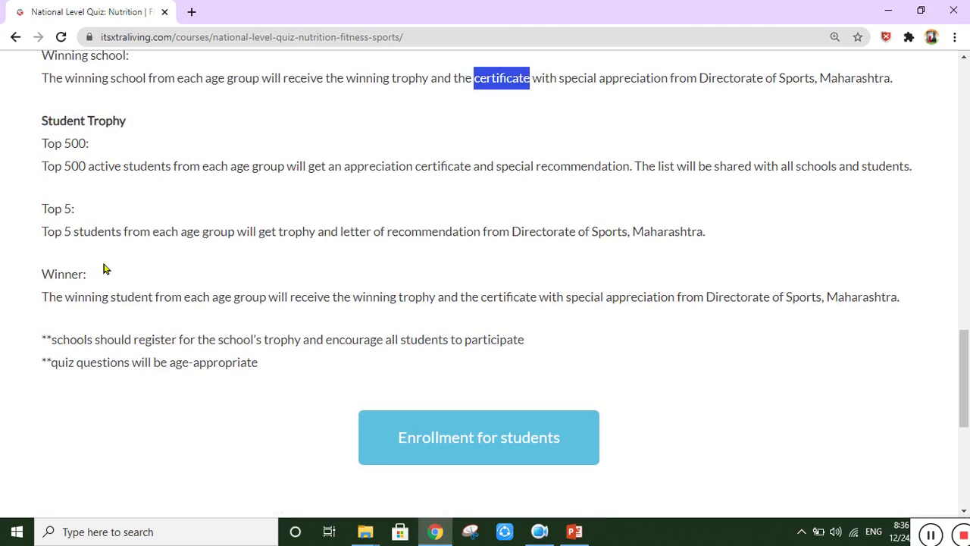
left_click_drag(65, 145, 96, 152)
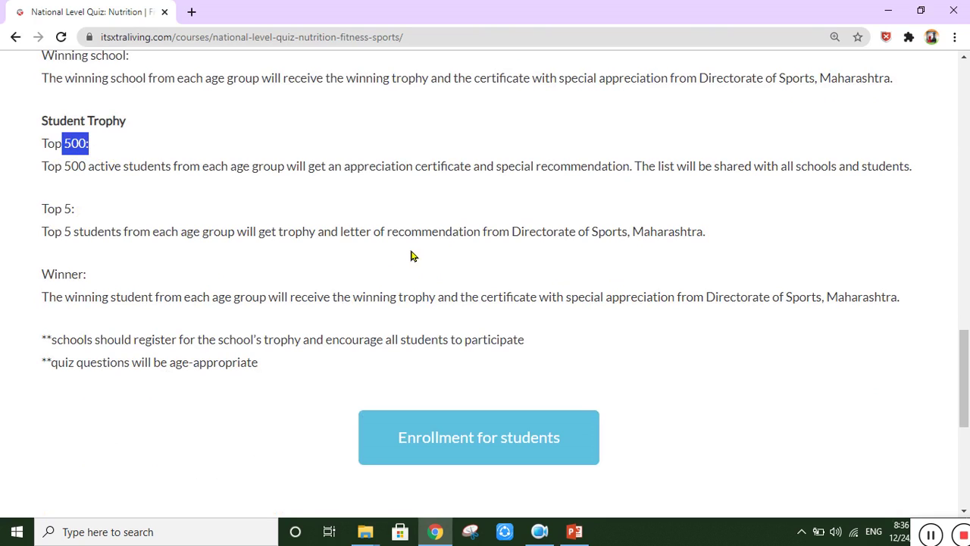
left_click_drag(427, 171, 478, 180)
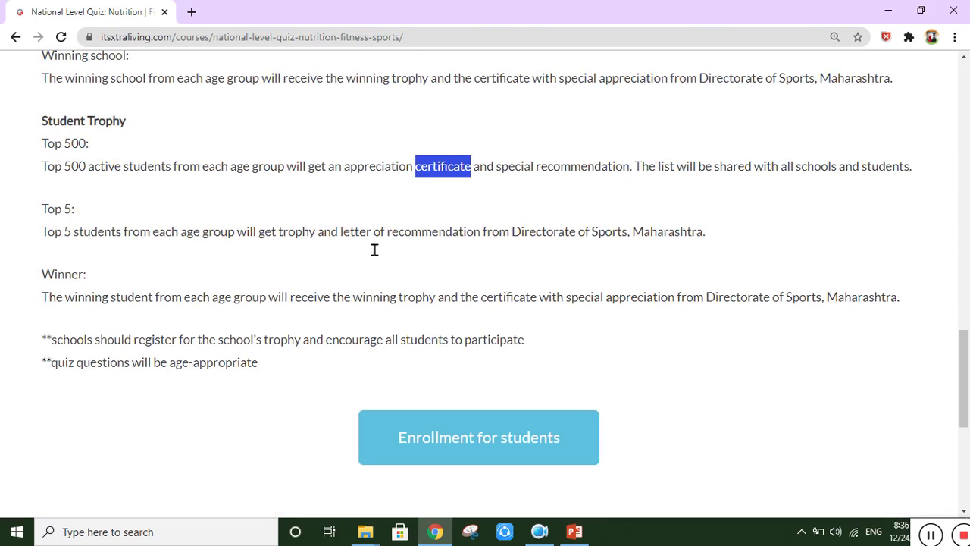
left_click_drag(43, 213, 87, 222)
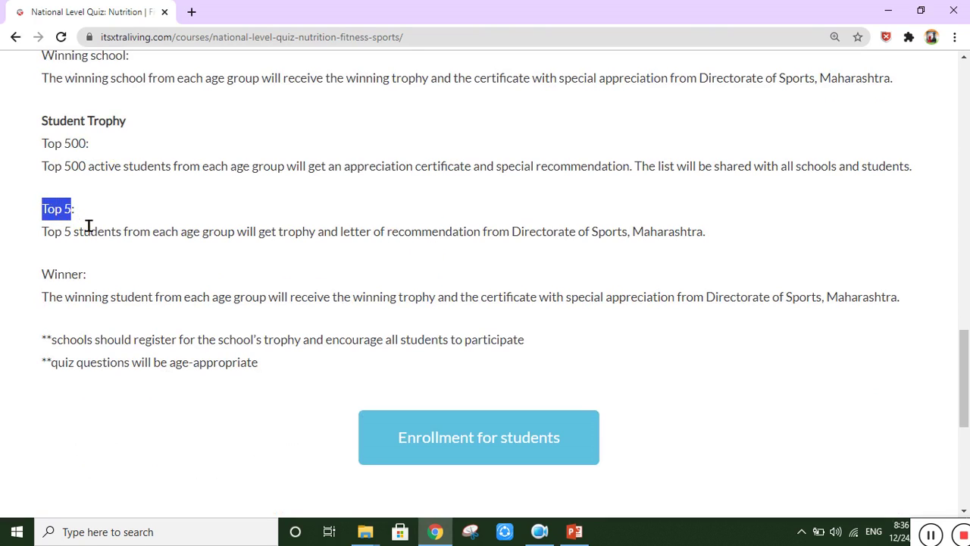
left_click_drag(277, 240, 480, 246)
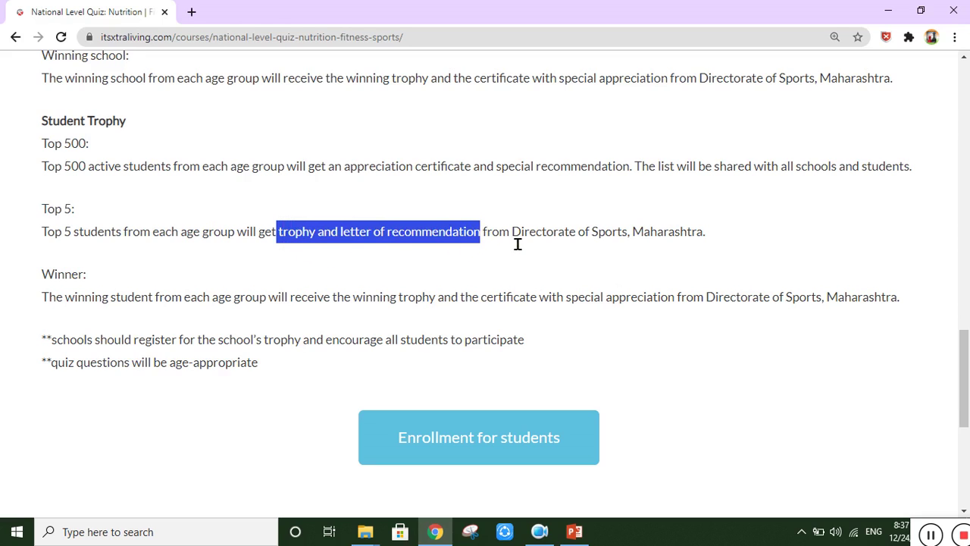
left_click_drag(518, 243, 709, 248)
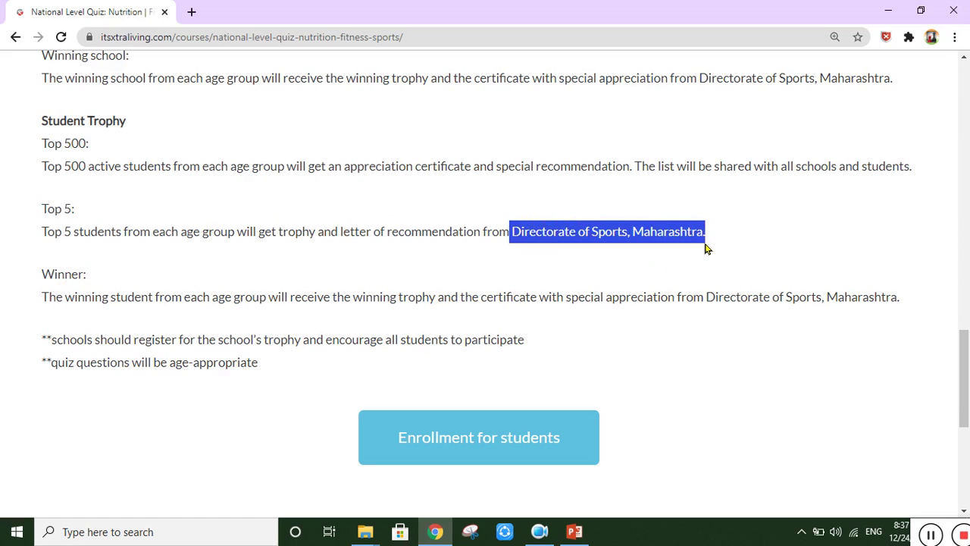
left_click_drag(55, 288, 98, 281)
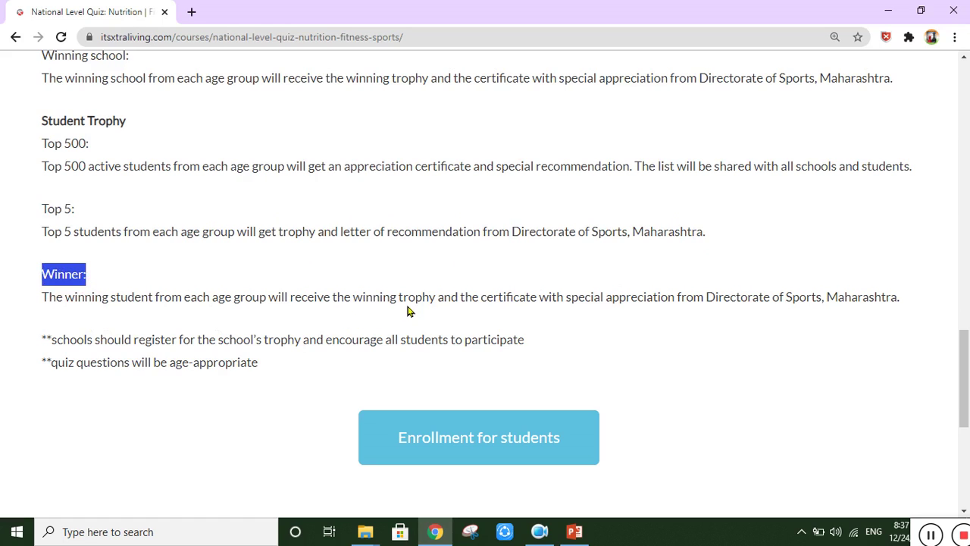
left_click_drag(409, 306, 545, 306)
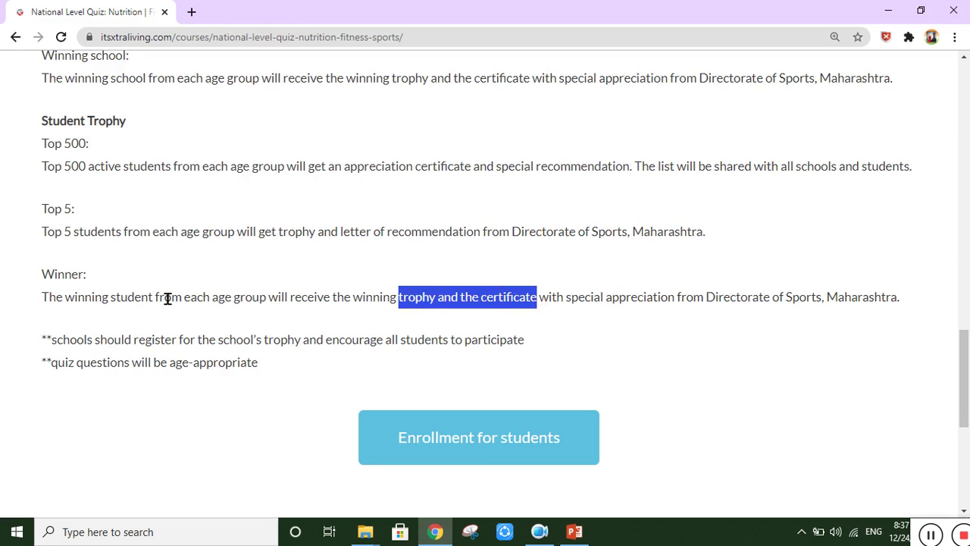
Open the quiz's enrollment form for students from the end of the quiz page
scroll(220, 256, "down", 3)
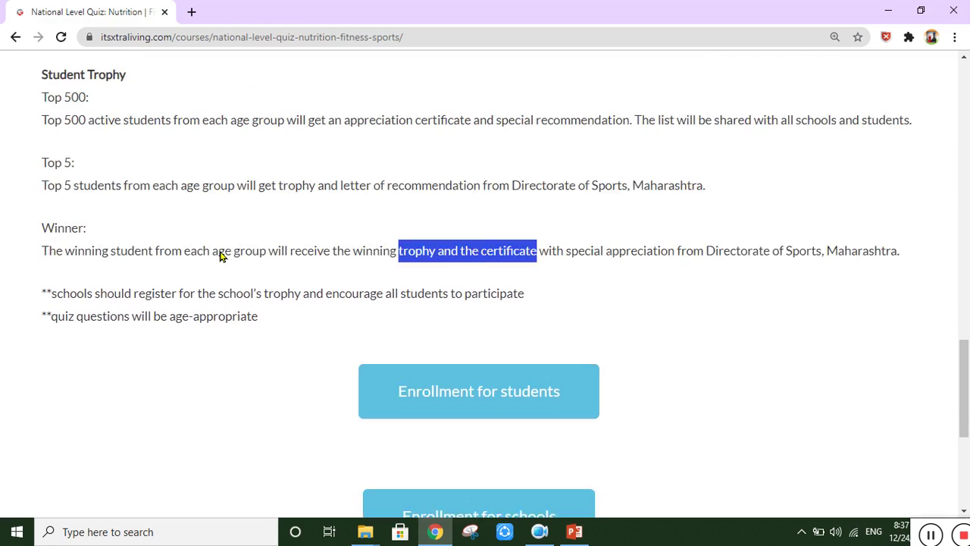
scroll(225, 253, "down", 1)
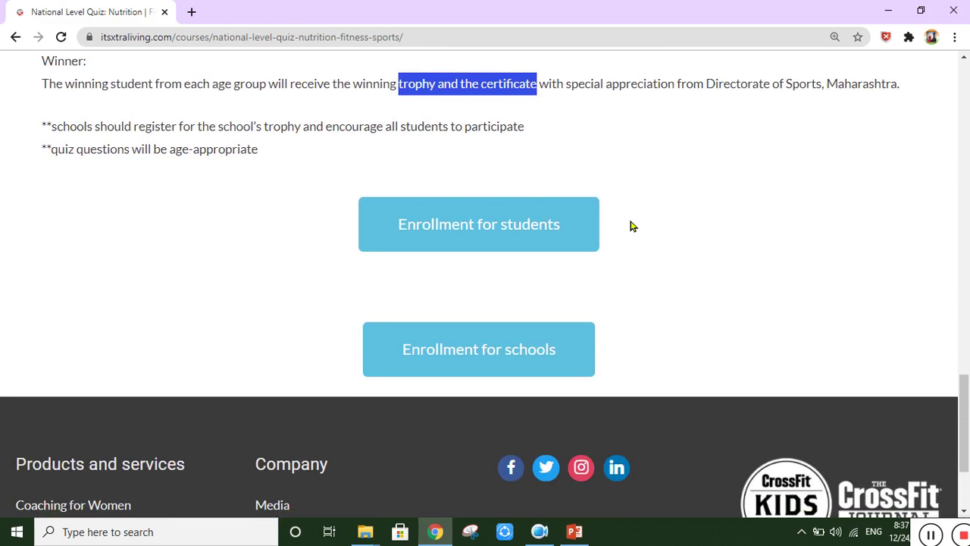
scroll(645, 231, "down", 2)
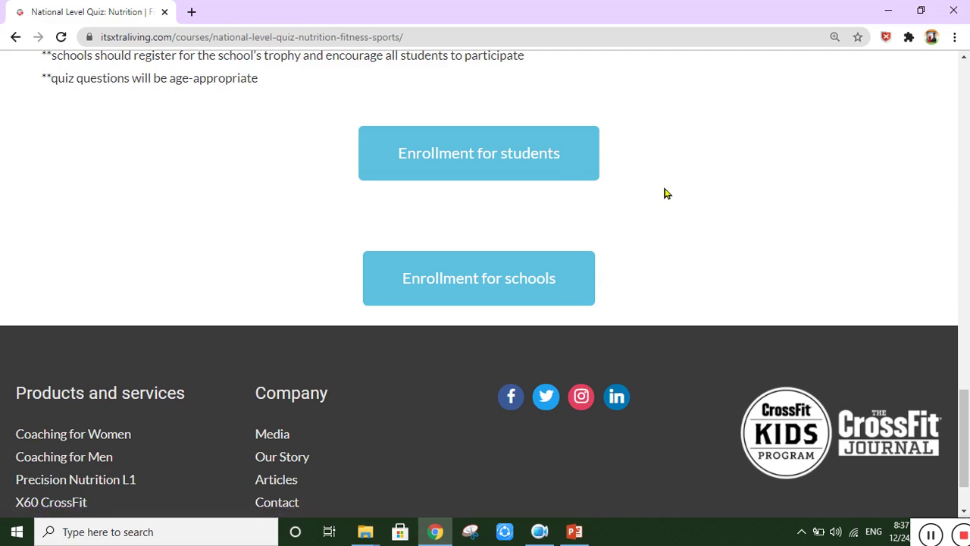
key("ctrl+plus")
key("ctrl+plus")
key("ctrl+plus")
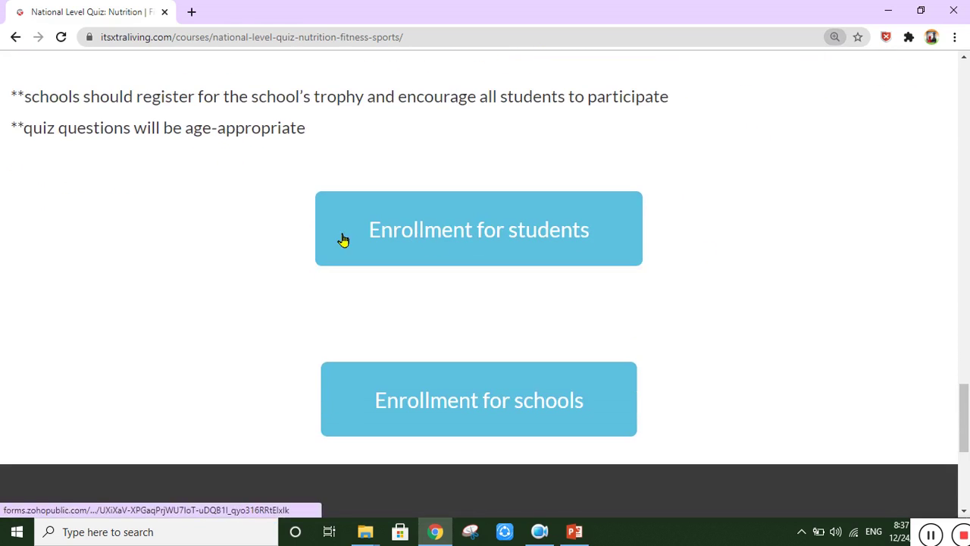
left_click(533, 237)
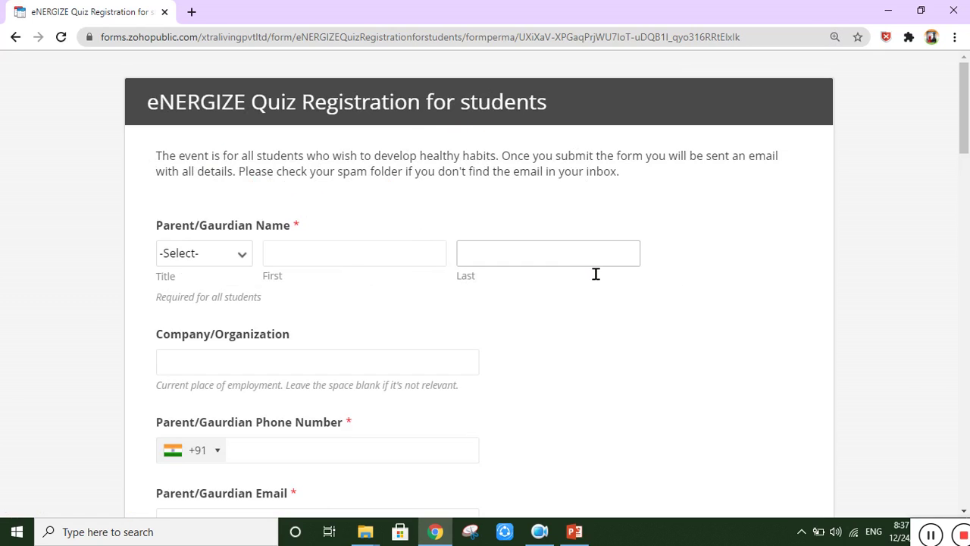
Enlarge the student registration form and highlight the Parent/Gaurdian Name label and its required-field asterisk
key("ctrl+plus")
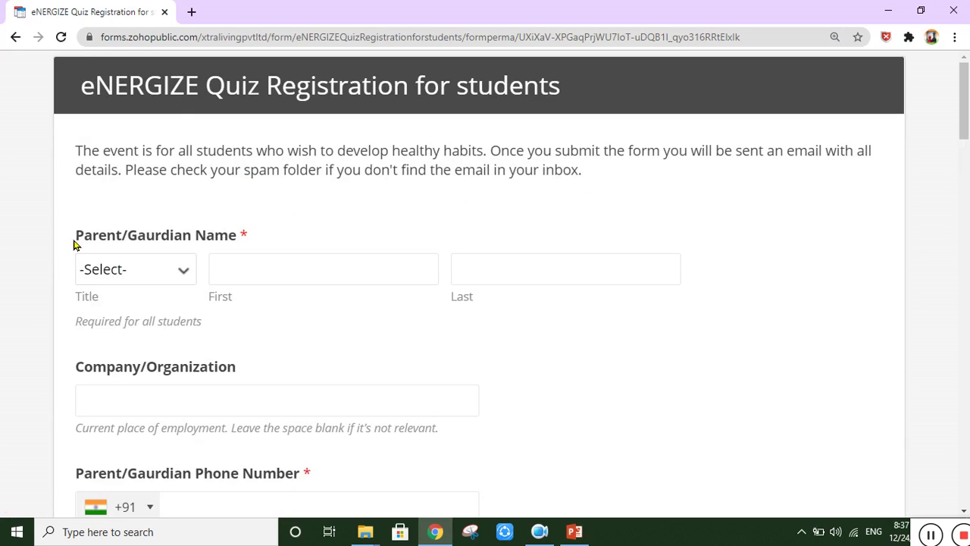
double_click(243, 237)
key("ctrl+plus")
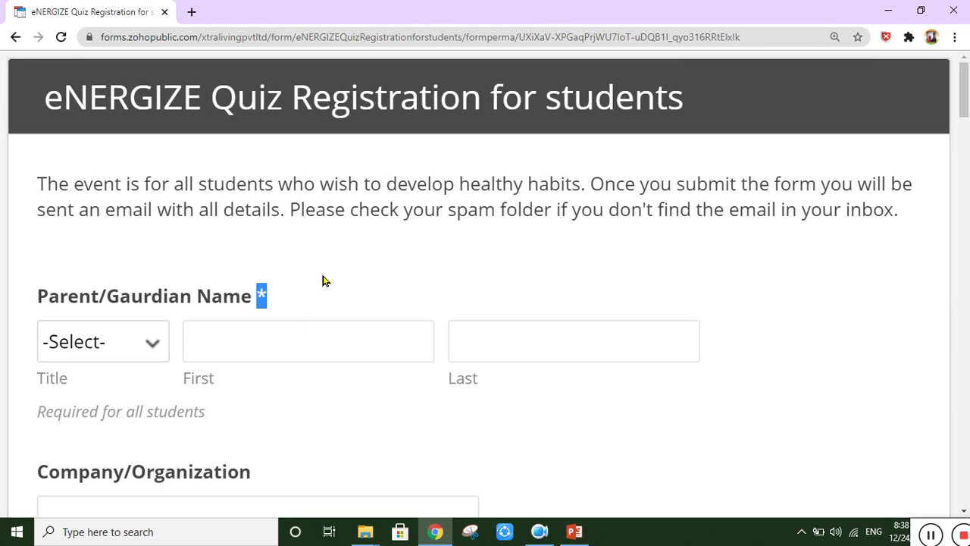
scroll(322, 281, "down", 3)
scroll(316, 212, "up", 1)
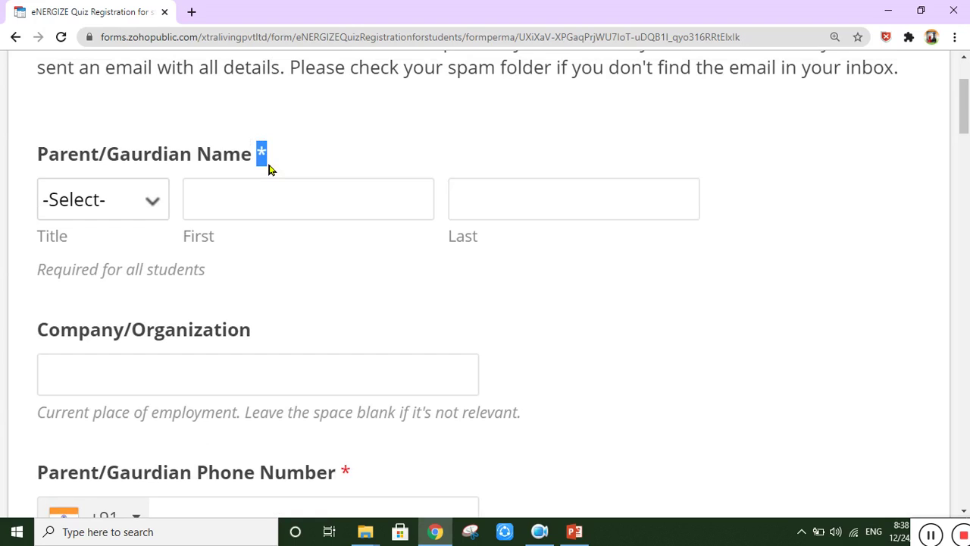
left_click_drag(32, 166, 255, 169)
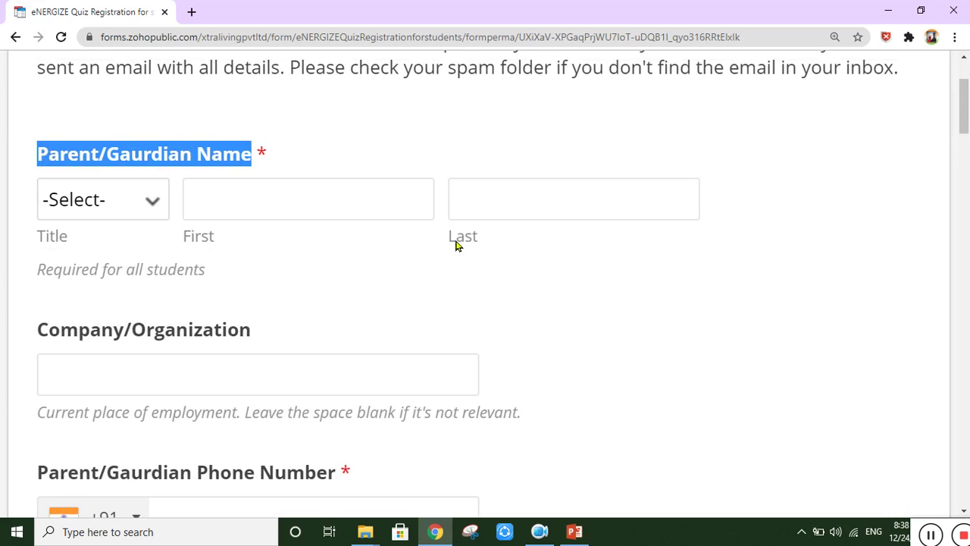
Review the Company/Organization and Parent/Gaurdian Phone Number fields of the registration form, highlighting each label
scroll(281, 318, "down", 1)
left_click(42, 270)
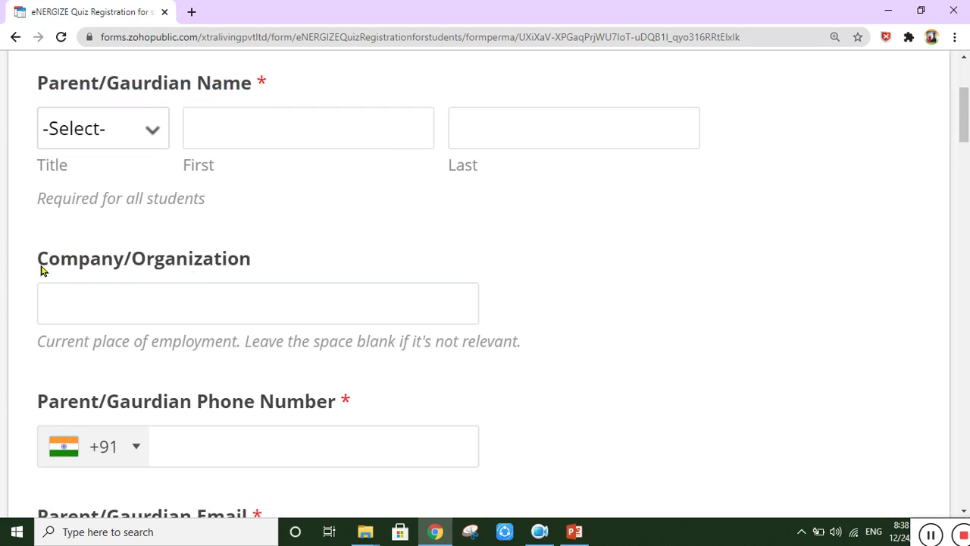
left_click_drag(41, 270, 253, 277)
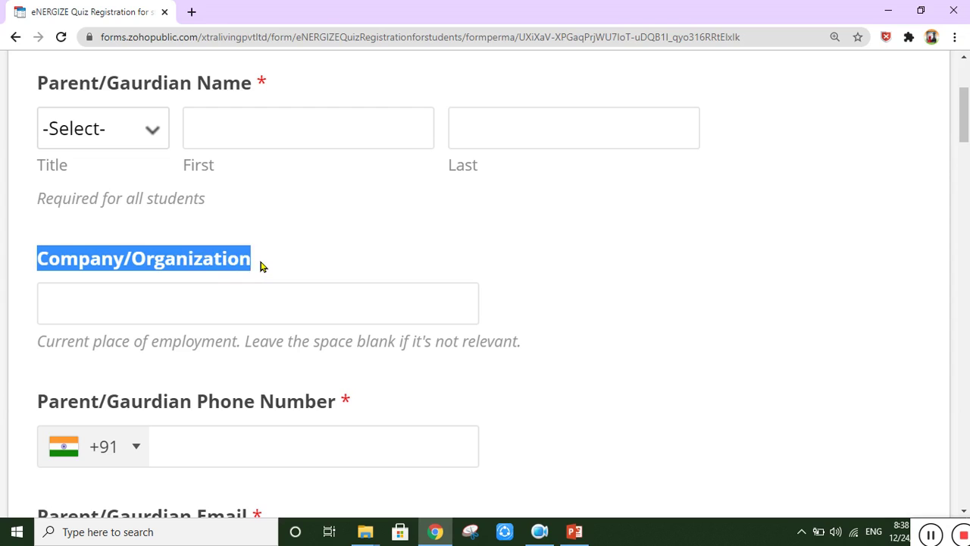
left_click(260, 265)
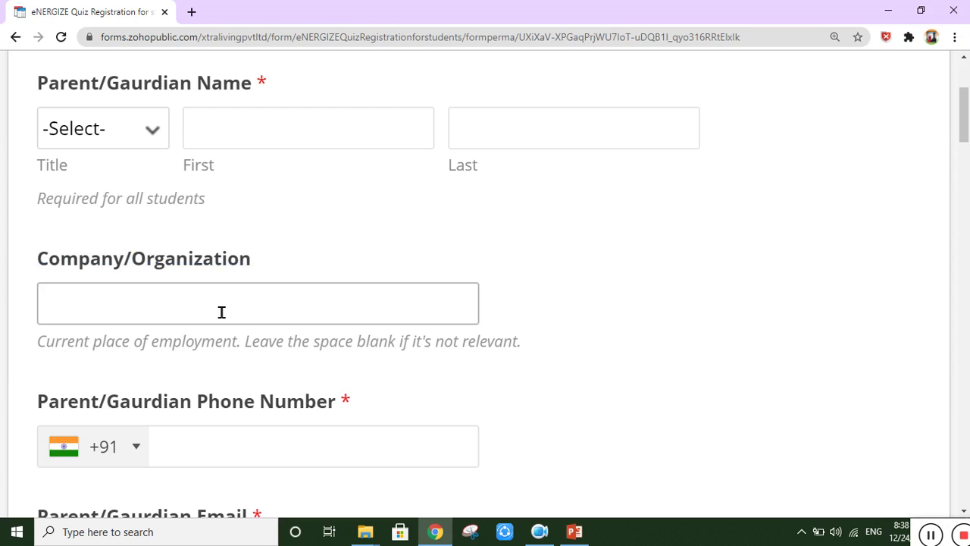
left_click_drag(38, 269, 253, 270)
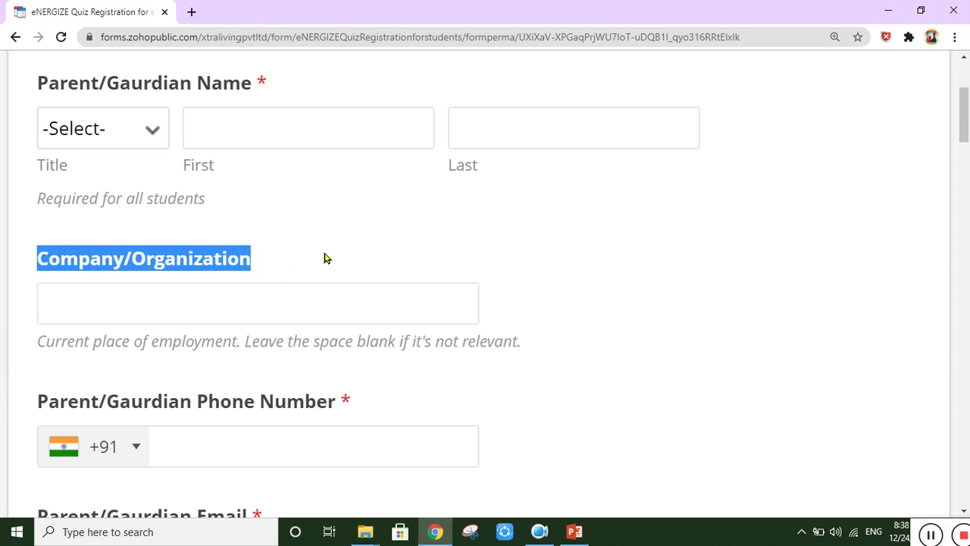
scroll(324, 258, "down", 3)
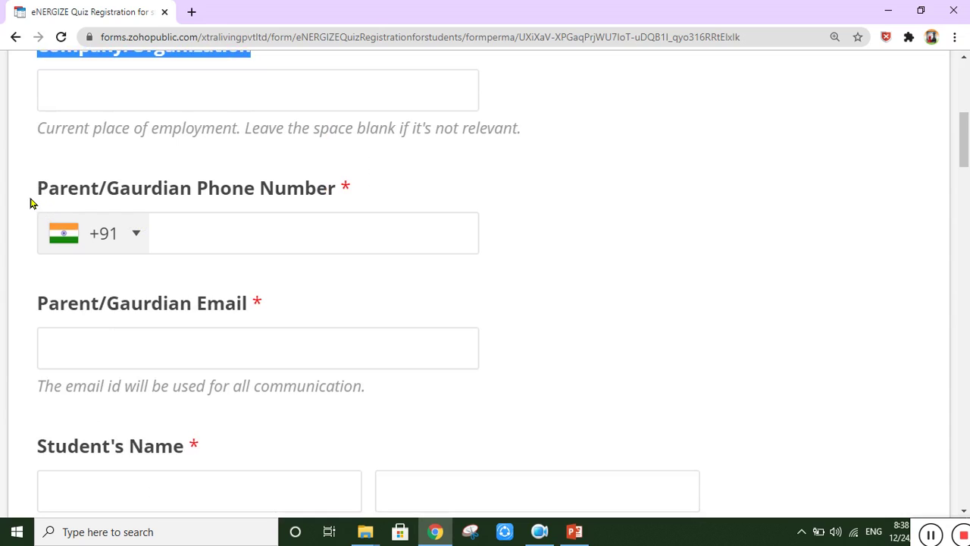
left_click_drag(35, 199, 347, 213)
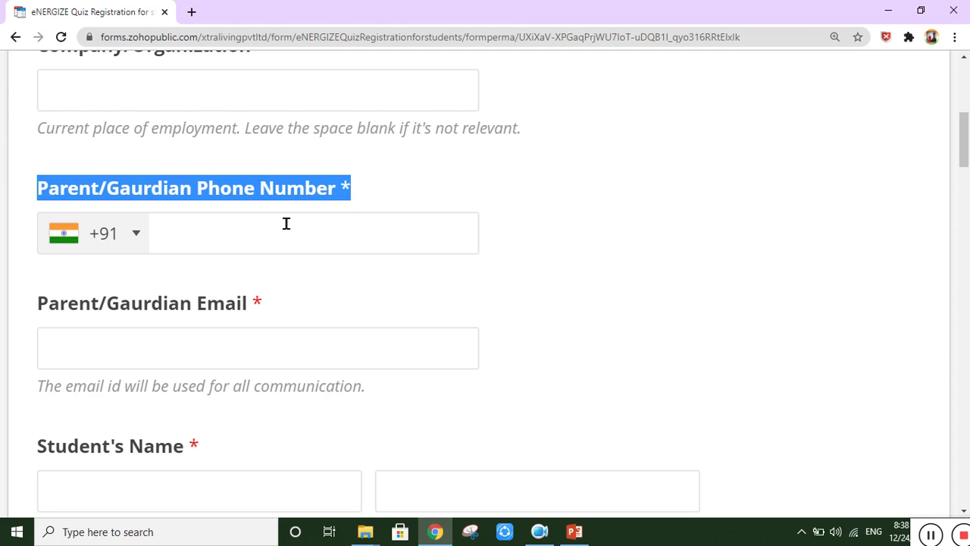
Highlight the Parent/Gaurdian Phone Number and Parent/Gaurdian Email labels, plus the word "communication" in the note under the email field
left_click(195, 250)
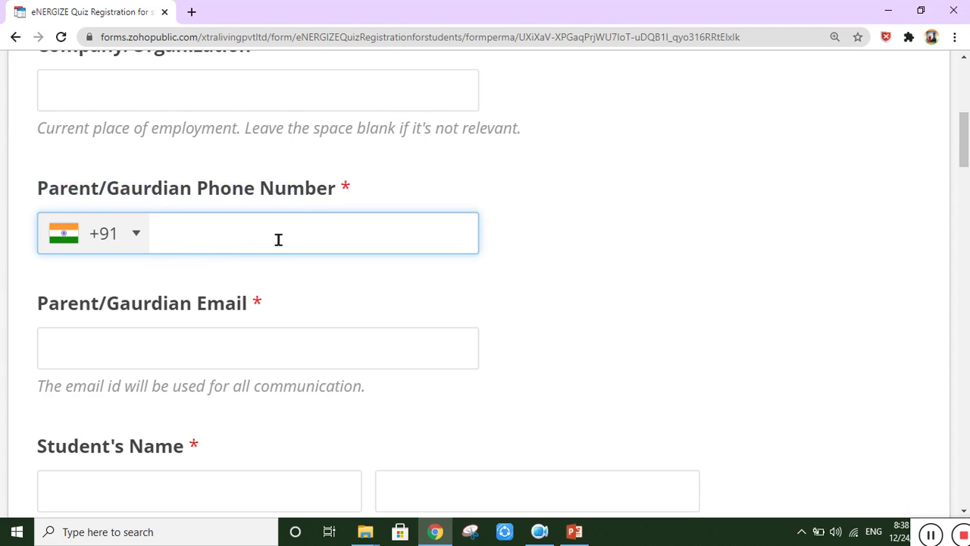
left_click_drag(35, 189, 350, 209)
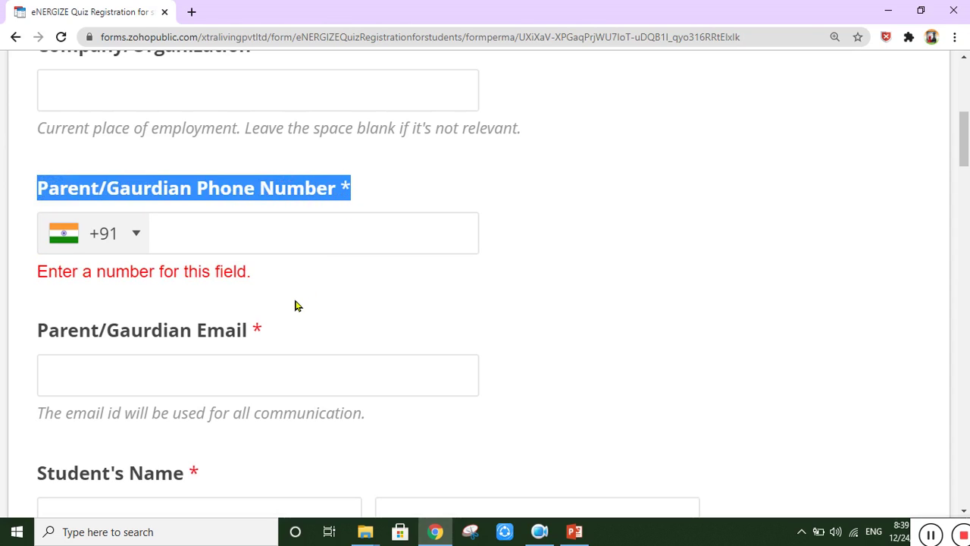
scroll(311, 301, "down", 2)
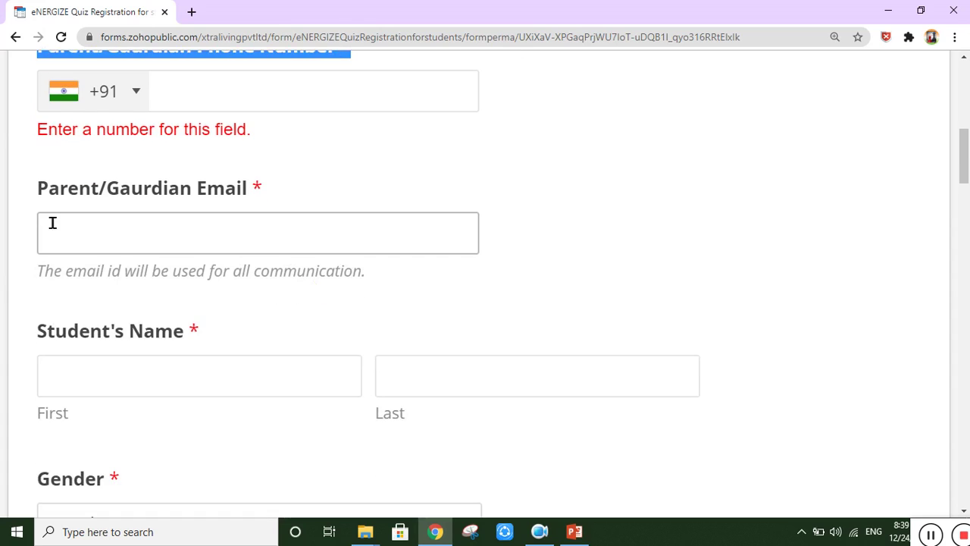
left_click_drag(39, 190, 270, 206)
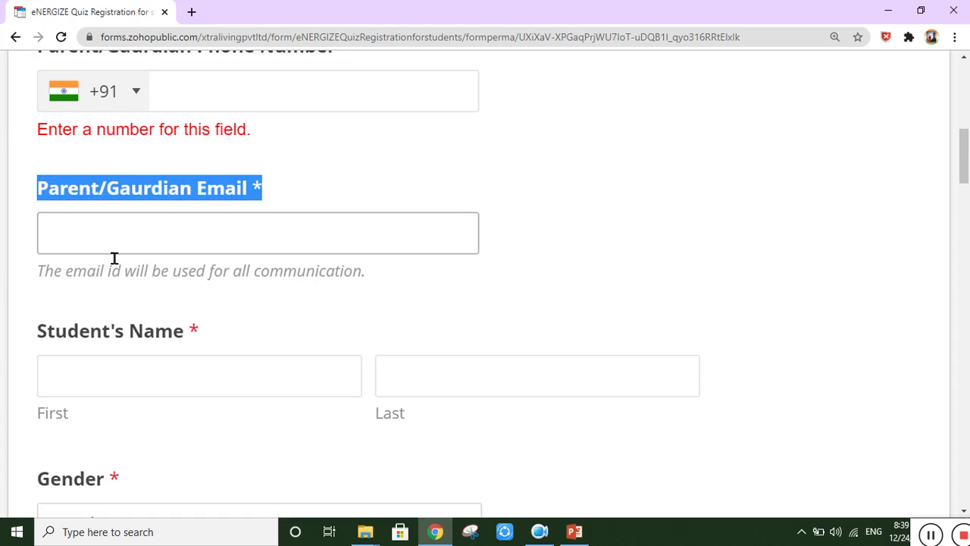
left_click_drag(256, 279, 372, 288)
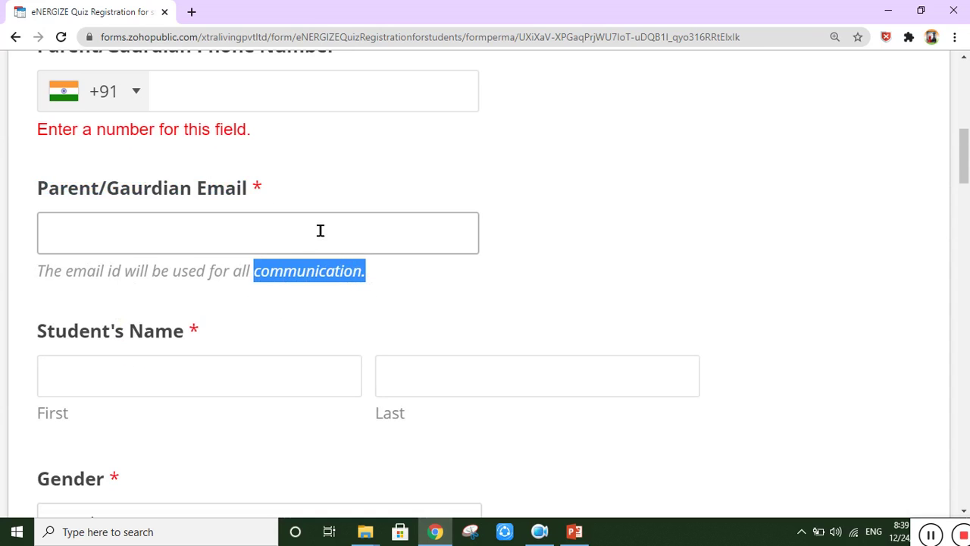
Review the Student's Name section, highlighting its heading and the First and Last labels under the two boxes
scroll(422, 191, "down", 3)
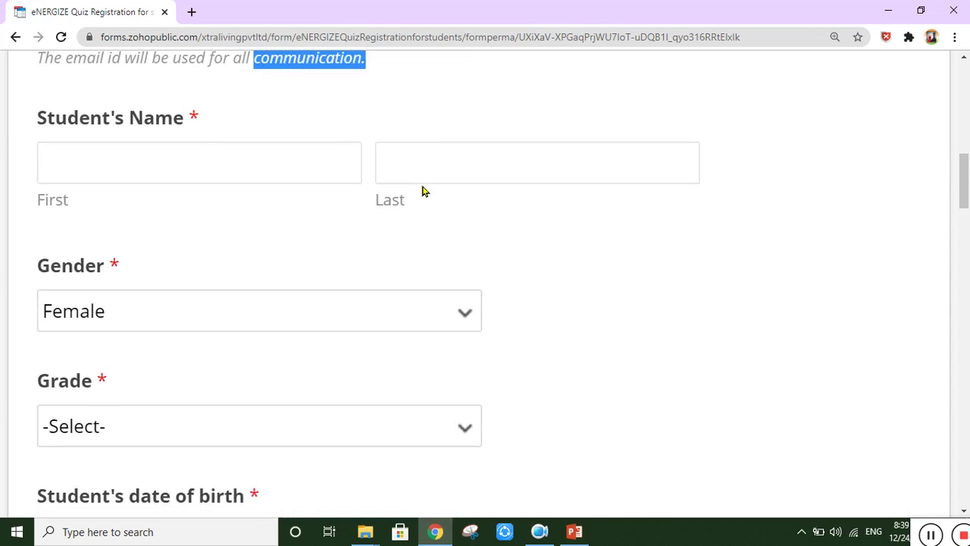
left_click_drag(42, 126, 199, 130)
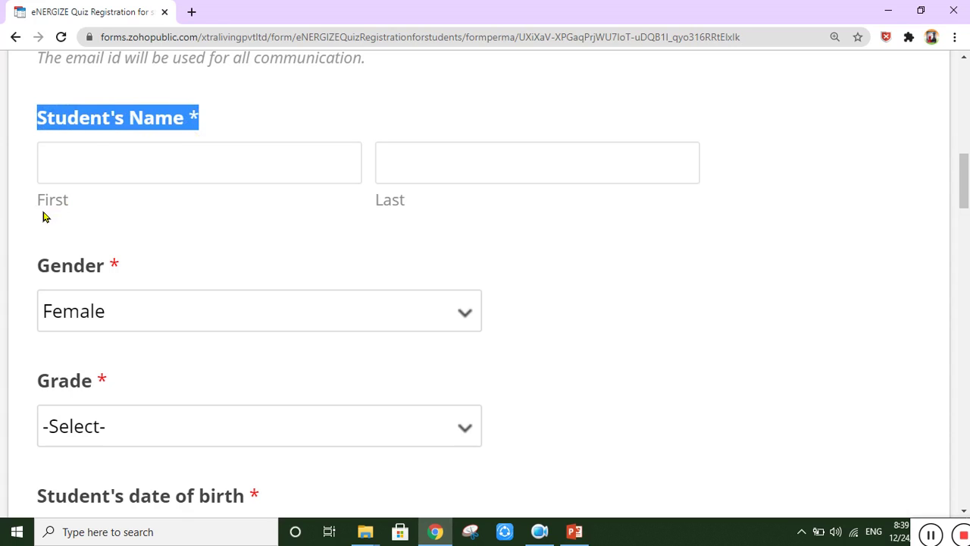
left_click_drag(42, 212, 189, 231)
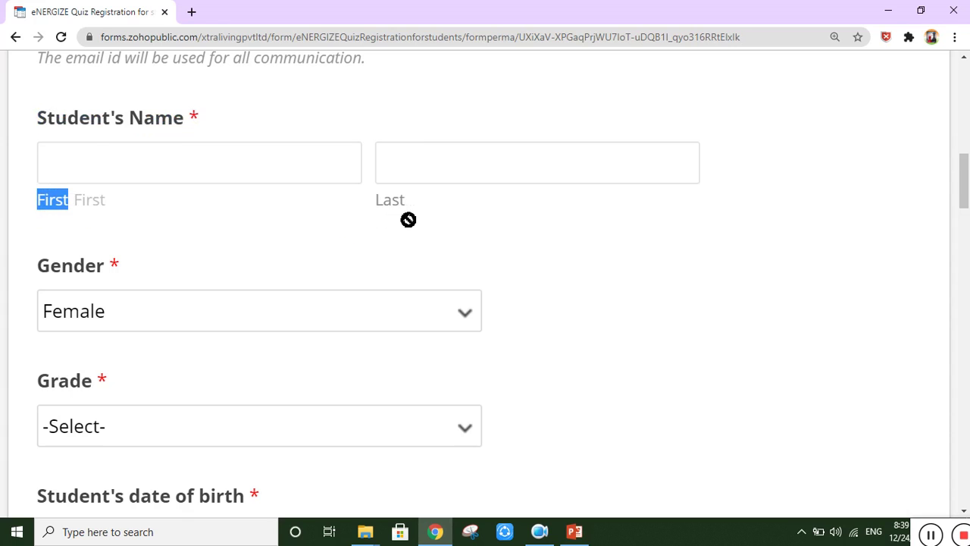
left_click_drag(375, 213, 411, 217)
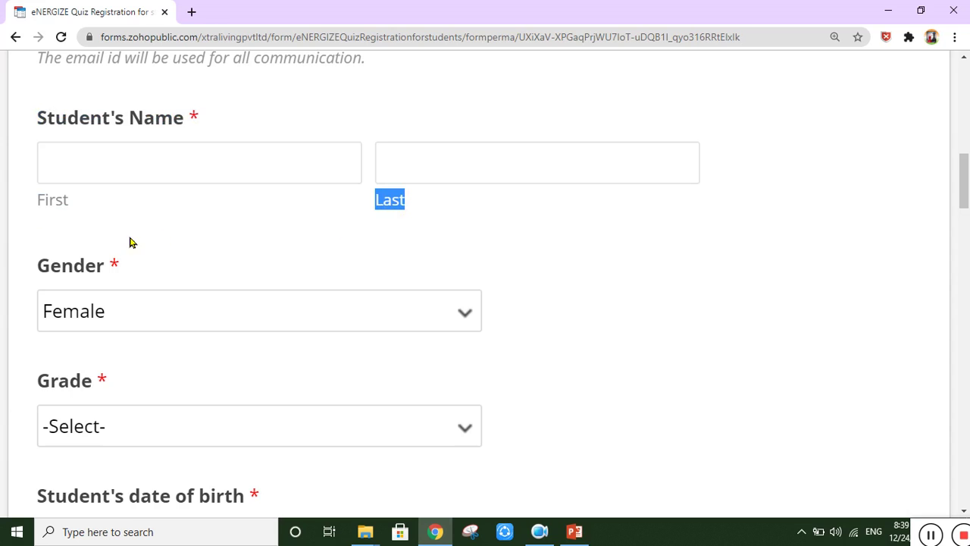
Highlight the Gender label and set the student's gender to Male
scroll(180, 199, "down", 1)
scroll(180, 201, "down", 1)
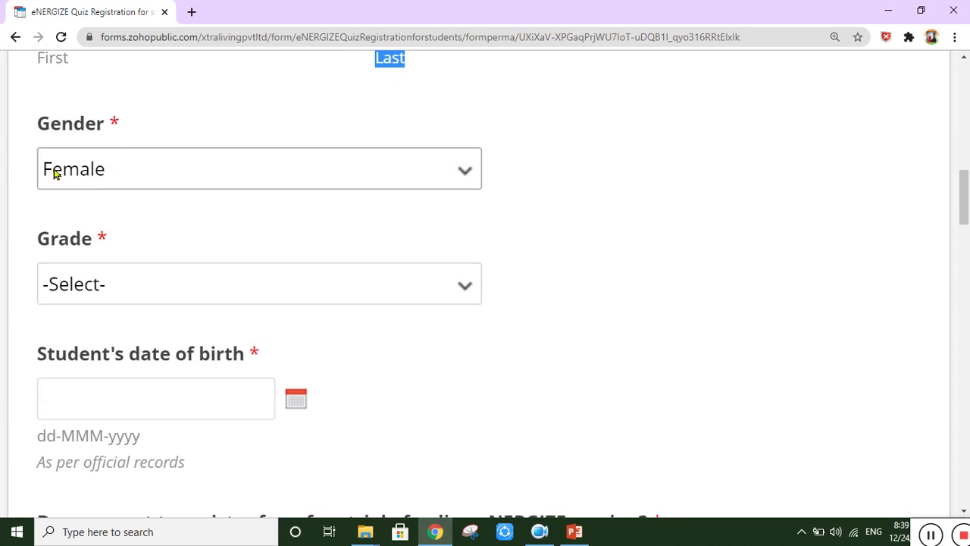
left_click_drag(38, 135, 126, 141)
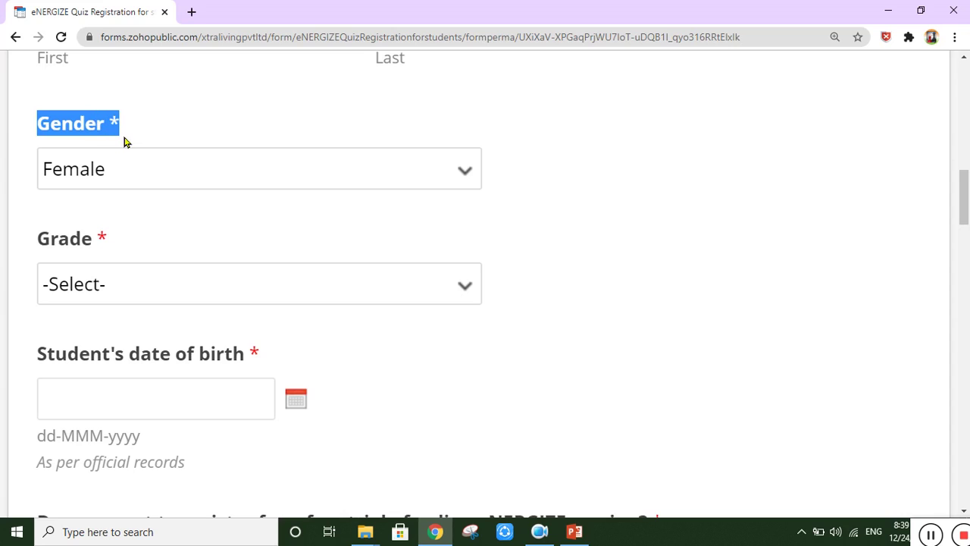
left_click(448, 173)
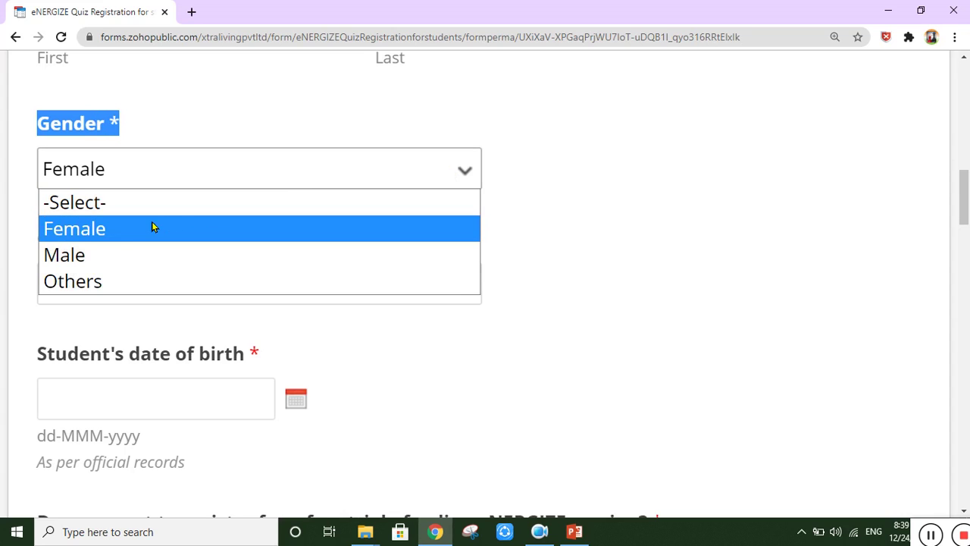
left_click(76, 267)
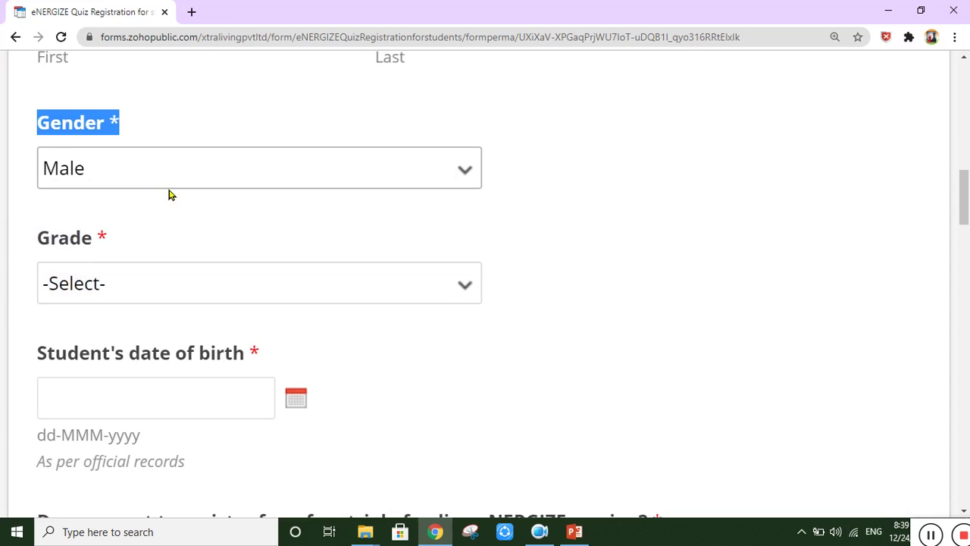
Highlight the Grade label and set the student's grade to 10
scroll(168, 194, "down", 1)
scroll(168, 195, "down", 1)
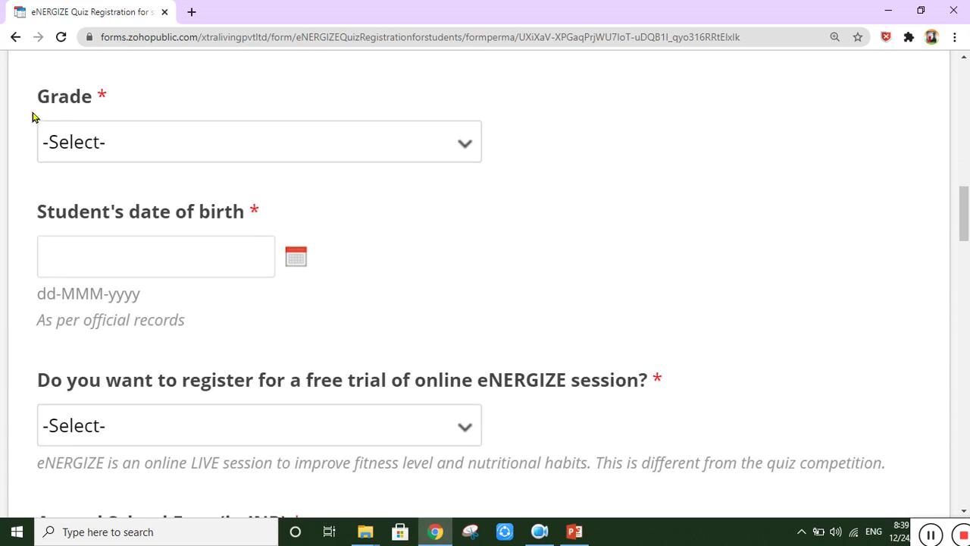
left_click_drag(40, 108, 115, 113)
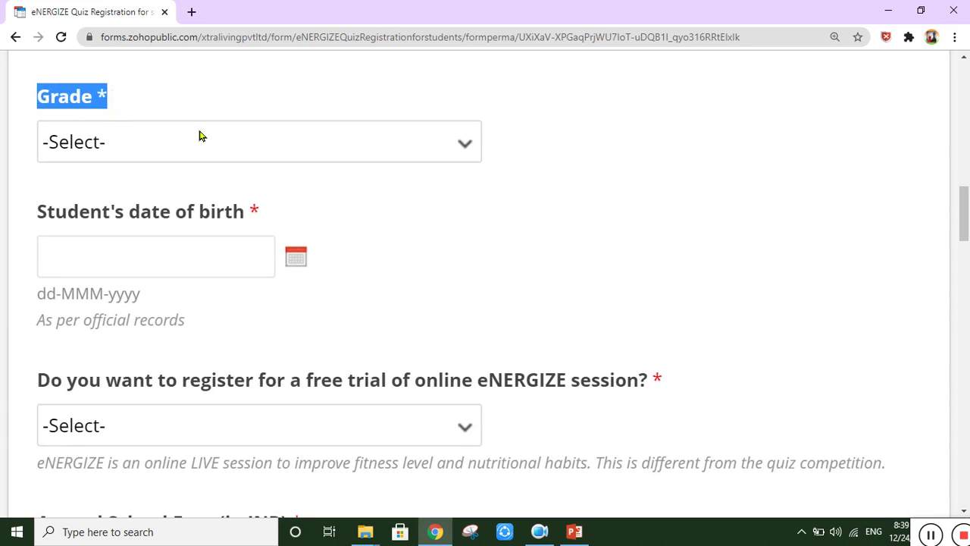
left_click(337, 156)
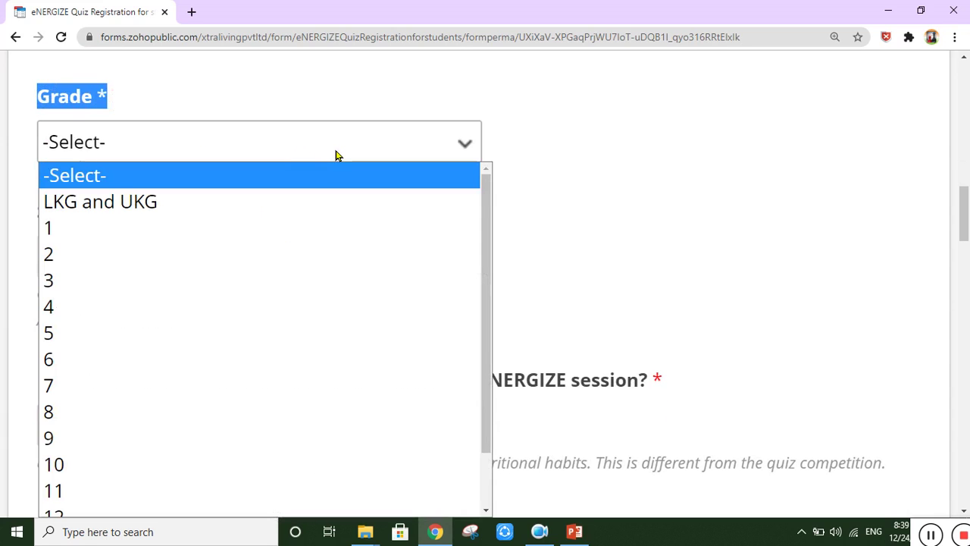
scroll(136, 227, "down", 2)
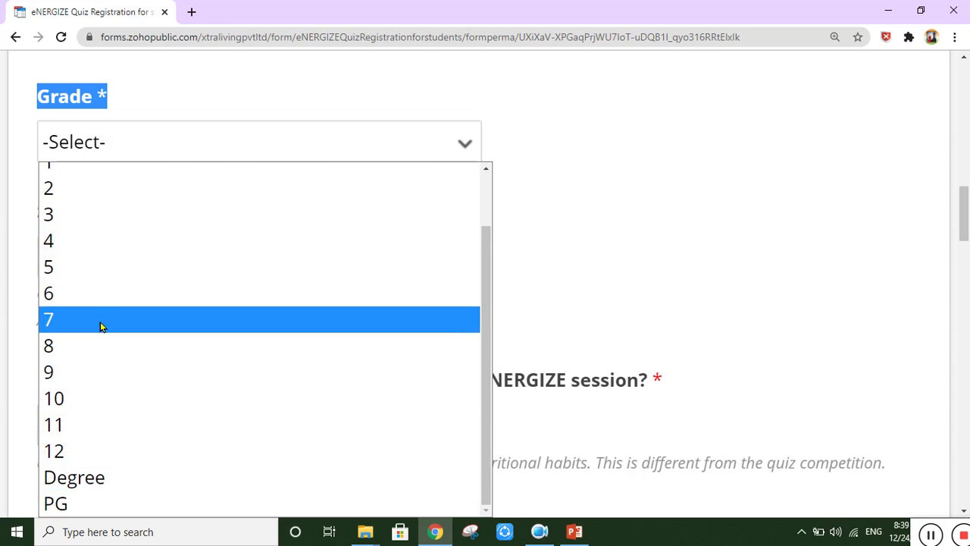
left_click(90, 399)
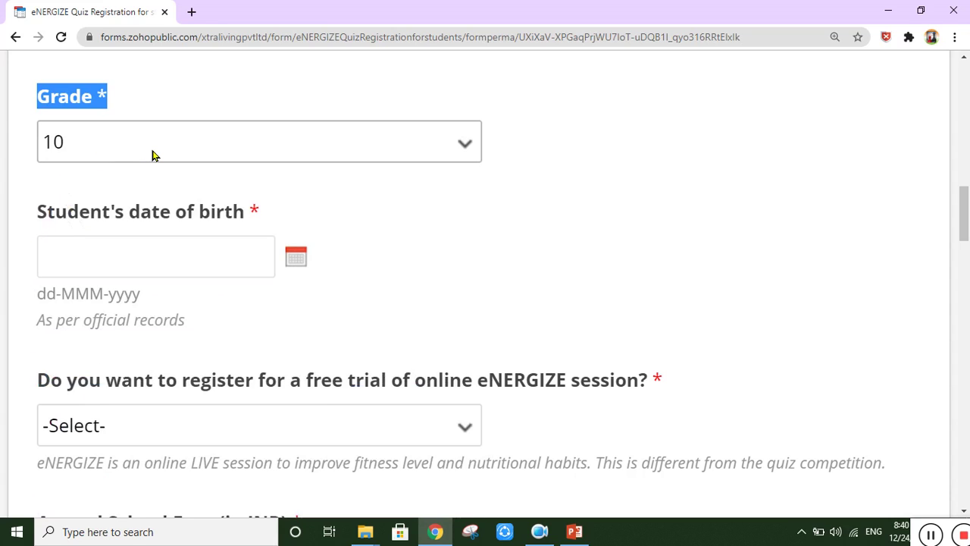
Highlight the required-field asterisk of the Student's date of birth label and choose the student's date of birth from the calendar
left_click_drag(39, 219, 251, 220)
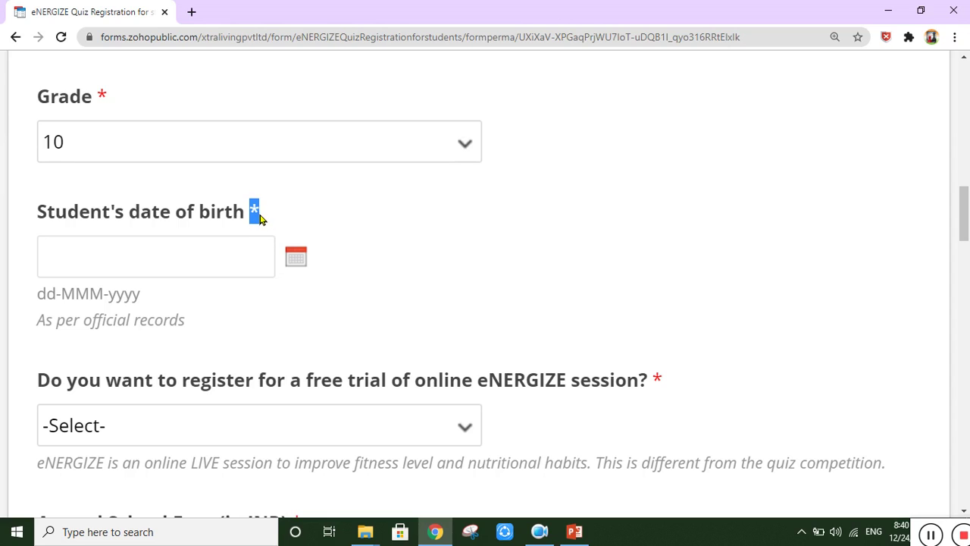
left_click(297, 216)
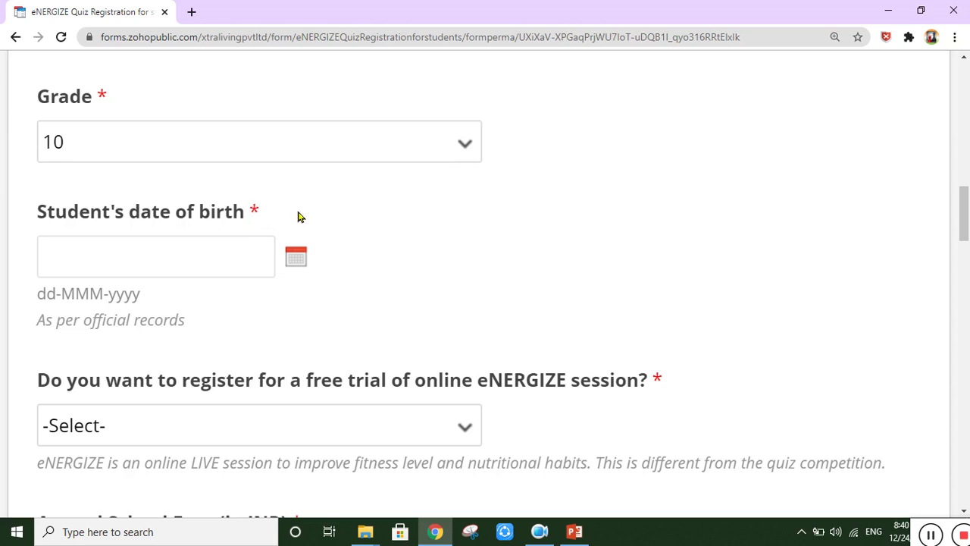
left_click(299, 264)
scroll(250, 235, "up", 2)
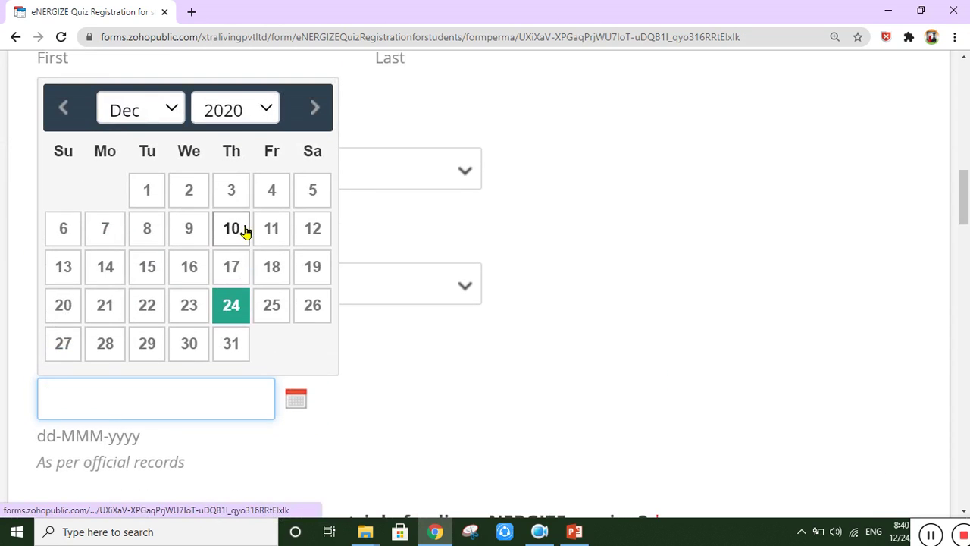
left_click(262, 109)
scroll(247, 153, "up", 1)
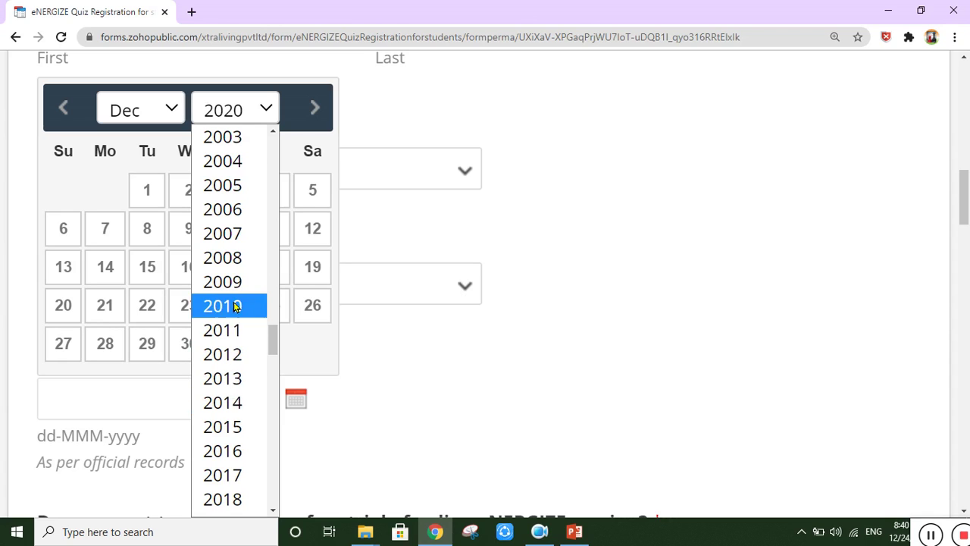
scroll(233, 278, "up", 2)
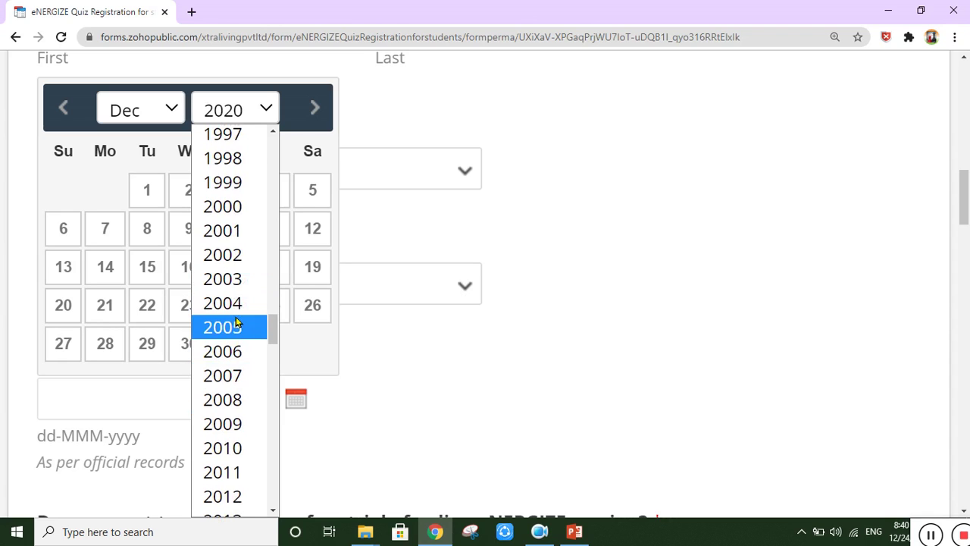
left_click(232, 238)
left_click(172, 112)
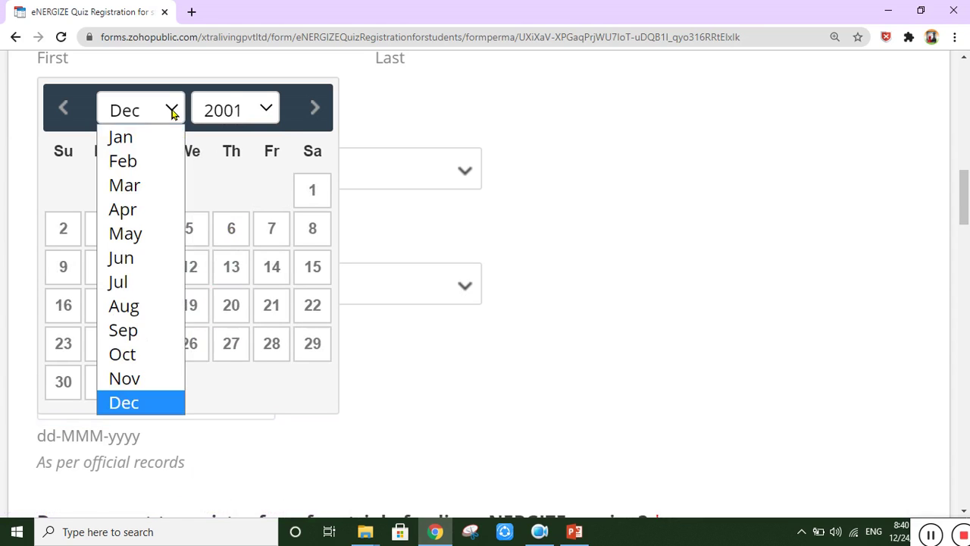
left_click(139, 412)
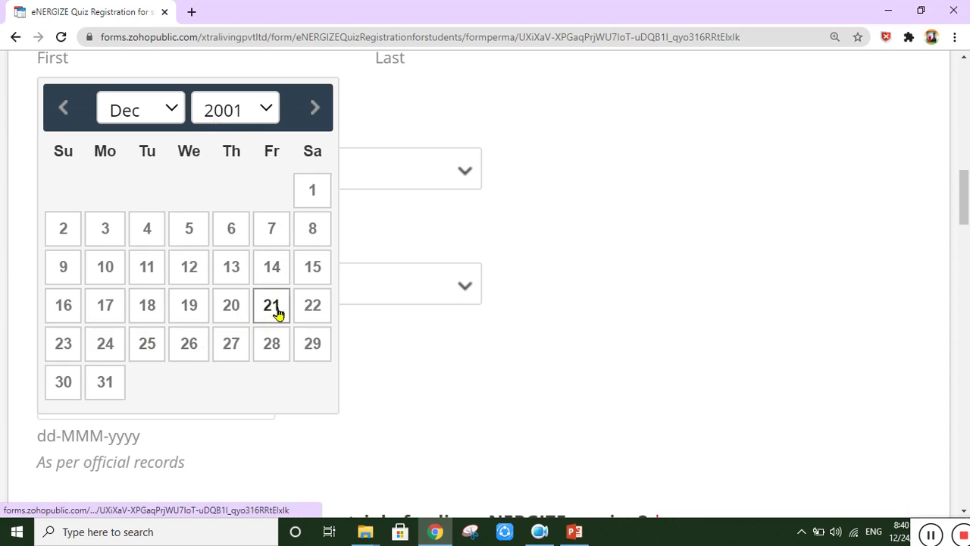
left_click(106, 345)
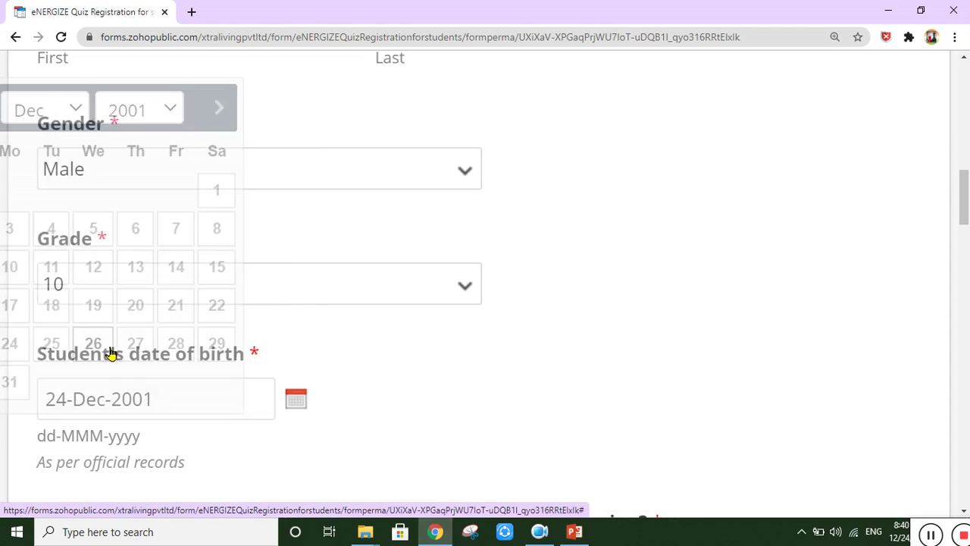
Highlight the chosen date of birth and the "As per official records" note beneath it
scroll(290, 327, "down", 1)
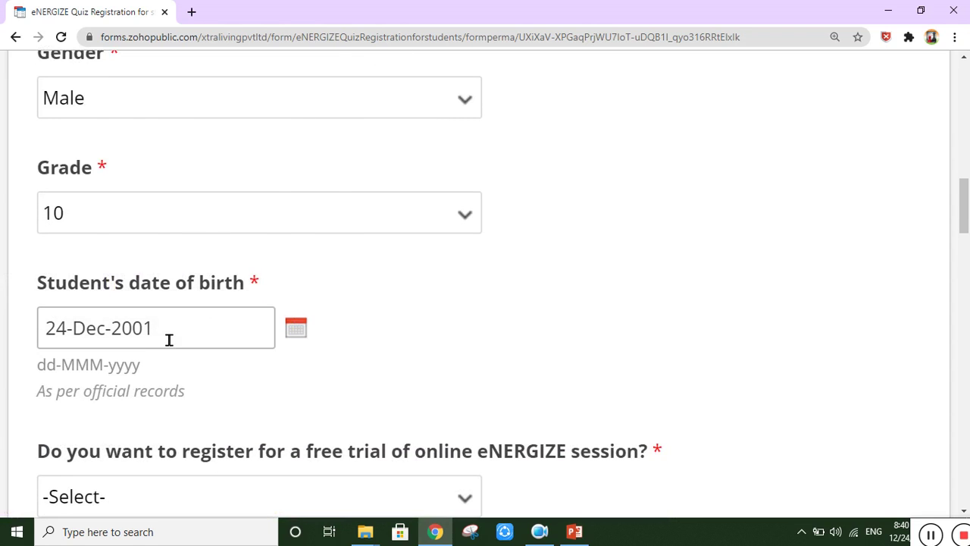
left_click_drag(161, 337, 56, 351)
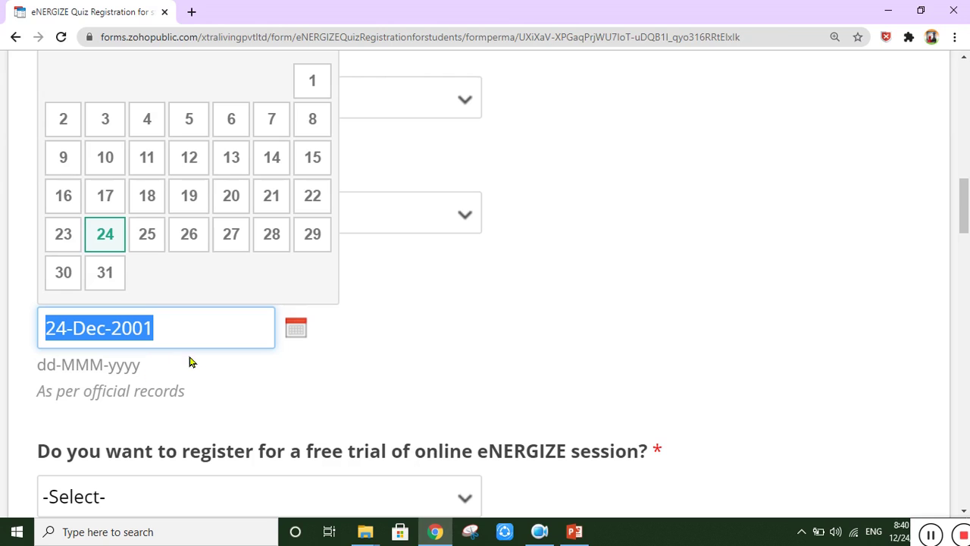
scroll(199, 359, "down", 1)
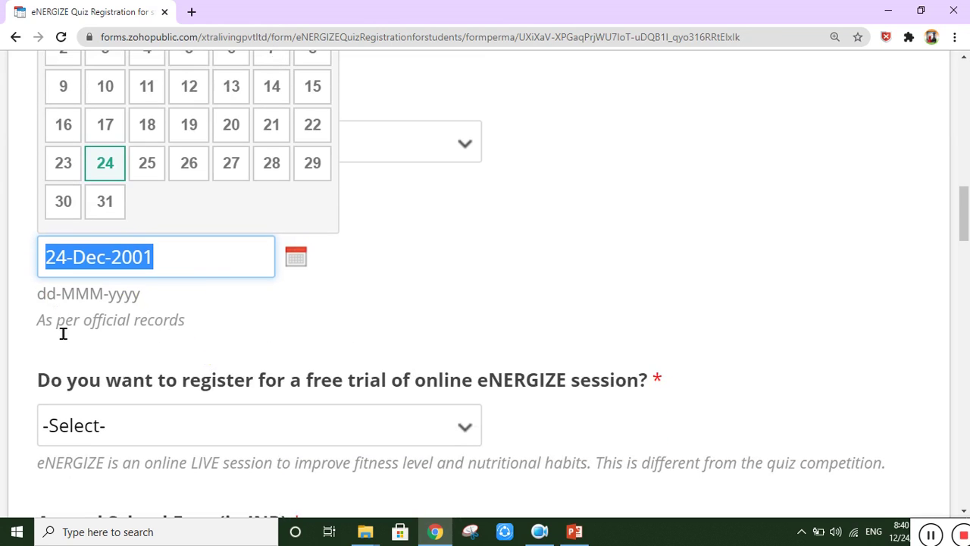
left_click_drag(37, 329, 190, 339)
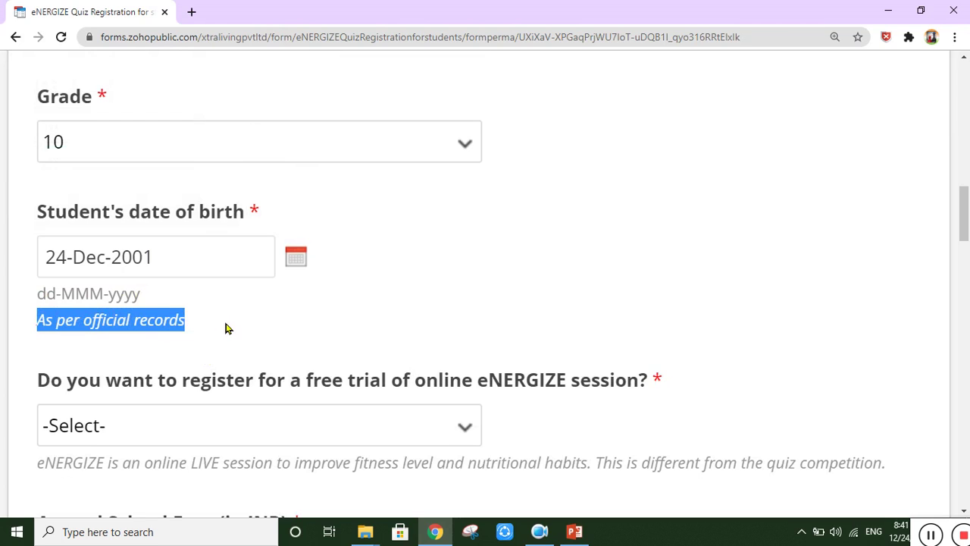
left_click(52, 260)
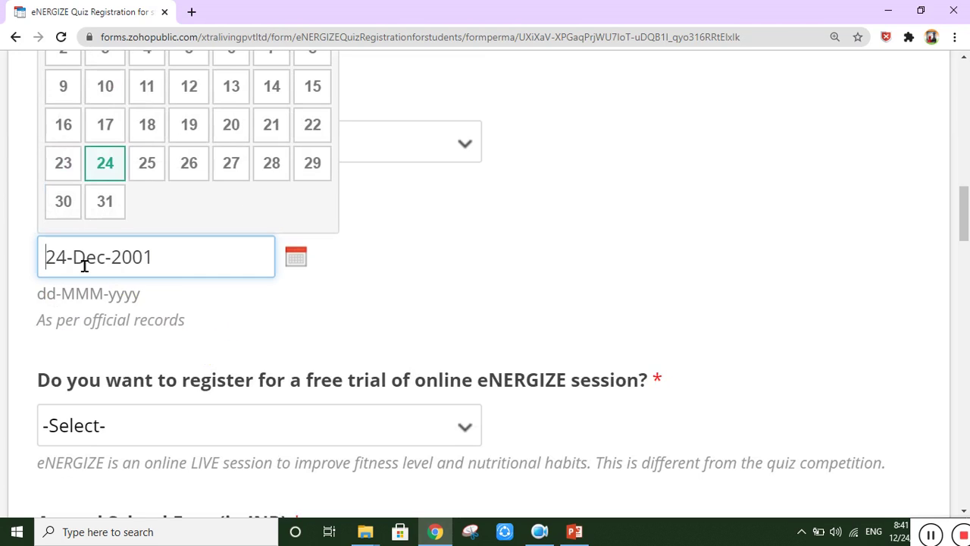
left_click_drag(166, 274, 53, 281)
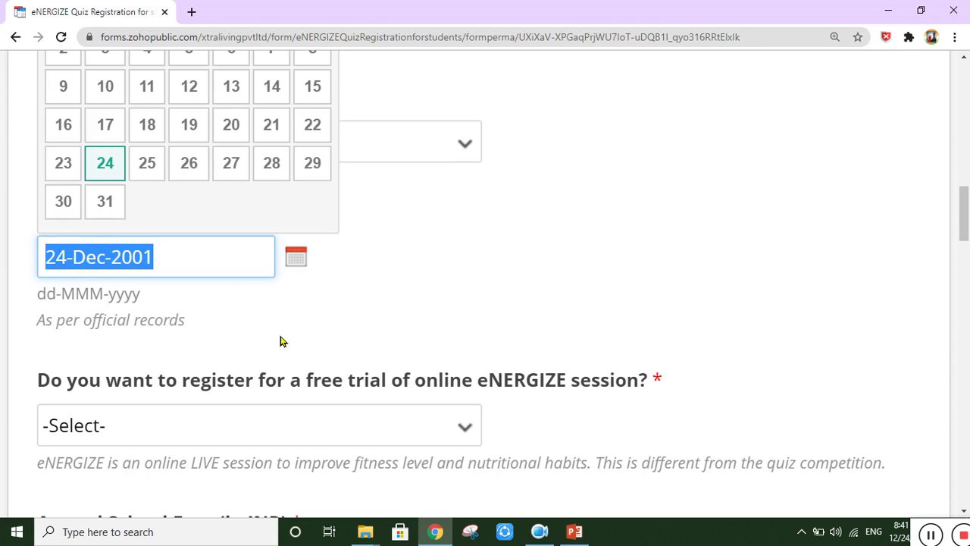
Highlight the free trial question, answer it Yes, and highlight the part of its note describing eNERGIZE as an online LIVE fitness session
scroll(281, 340, "down", 2)
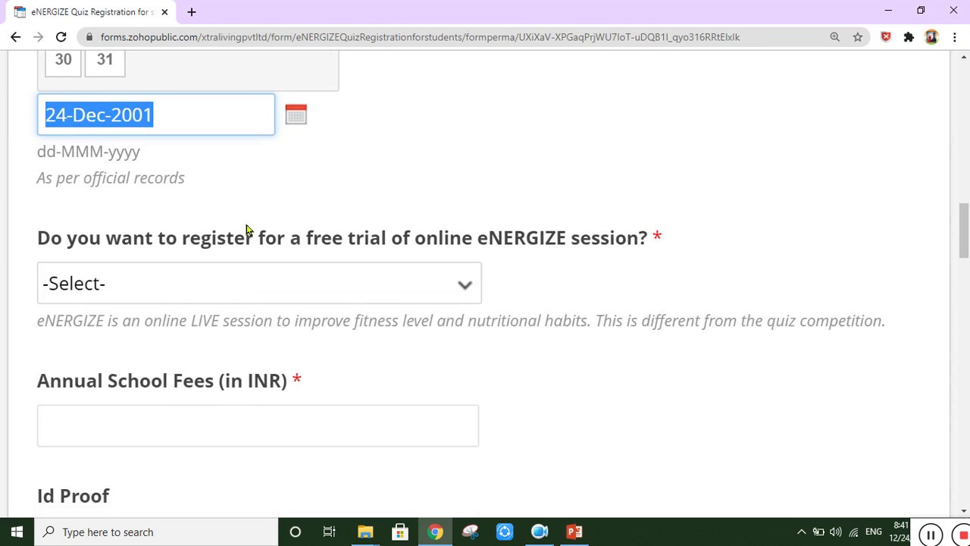
left_click(35, 251)
left_click_drag(39, 242, 637, 269)
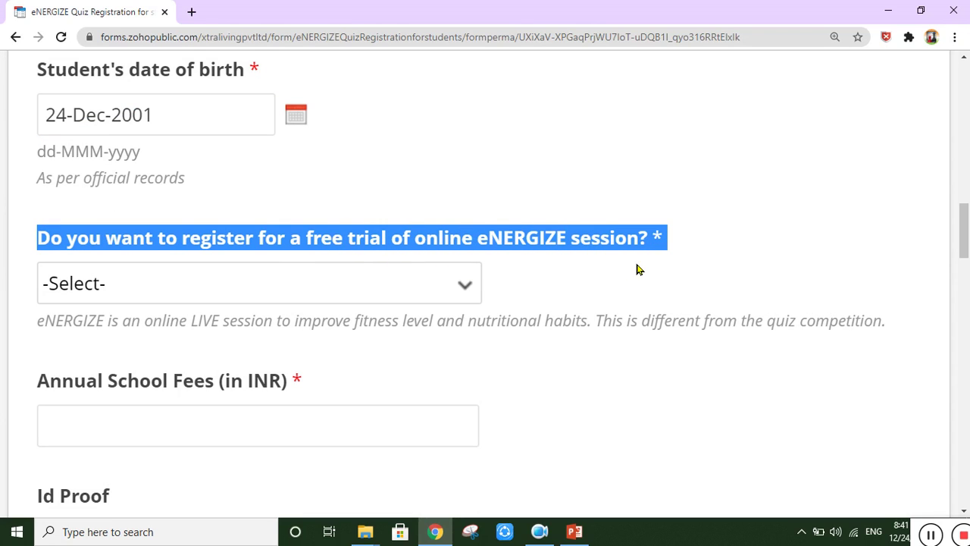
left_click(424, 286)
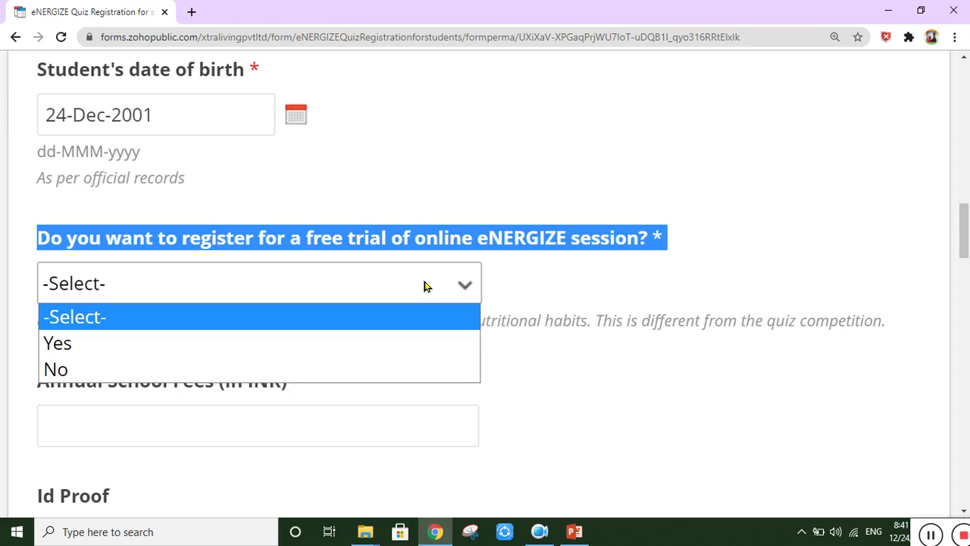
left_click(146, 354)
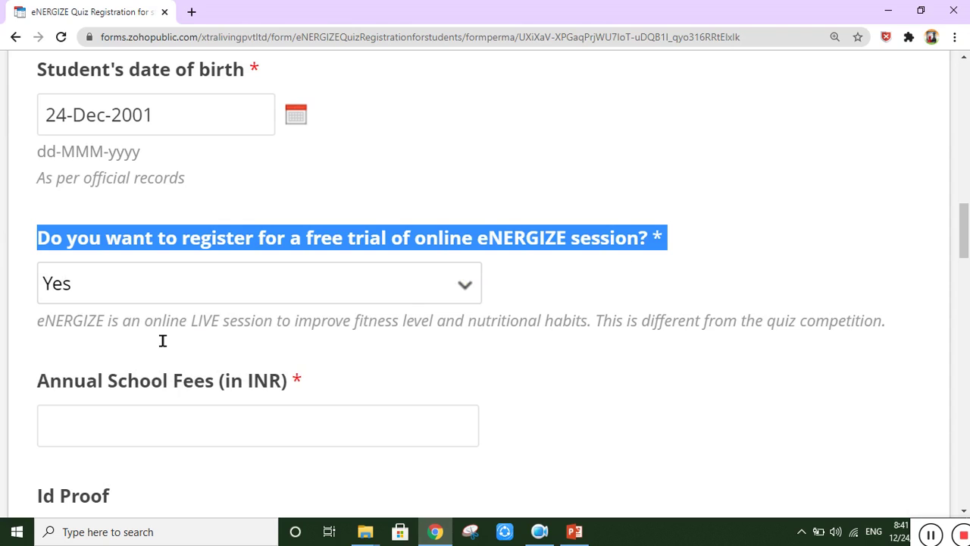
left_click(157, 341)
left_click_drag(144, 340, 469, 344)
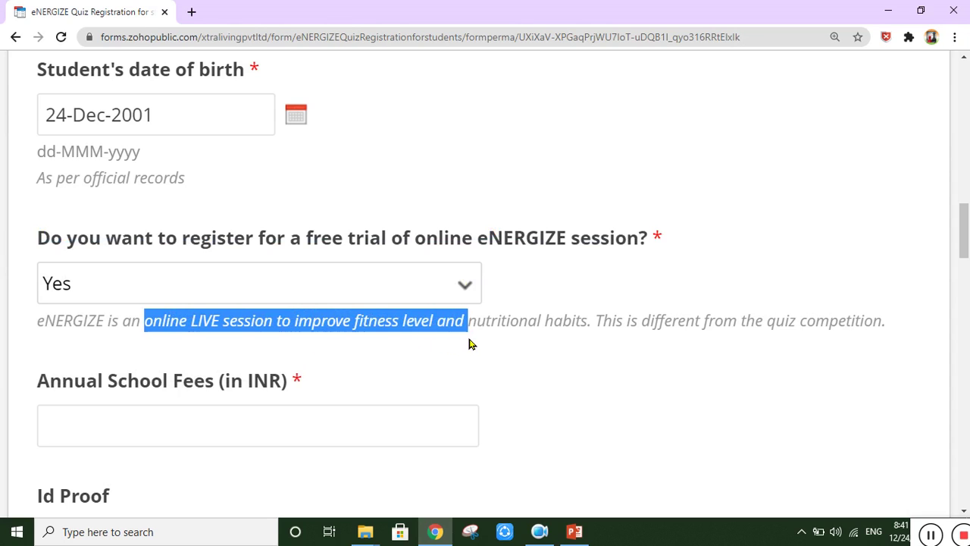
Switch the free trial answer to No and back to Yes, and clear the text highlight
left_click(425, 292)
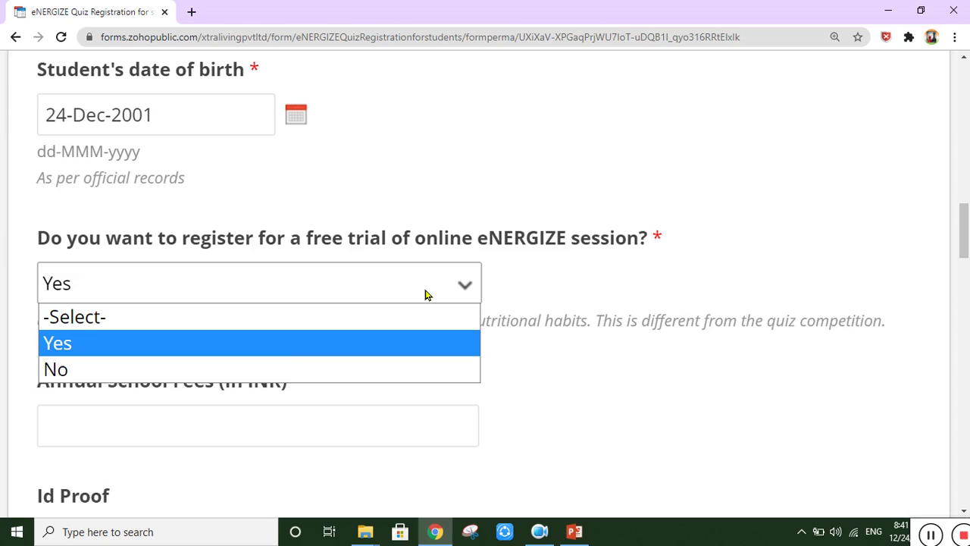
left_click(94, 369)
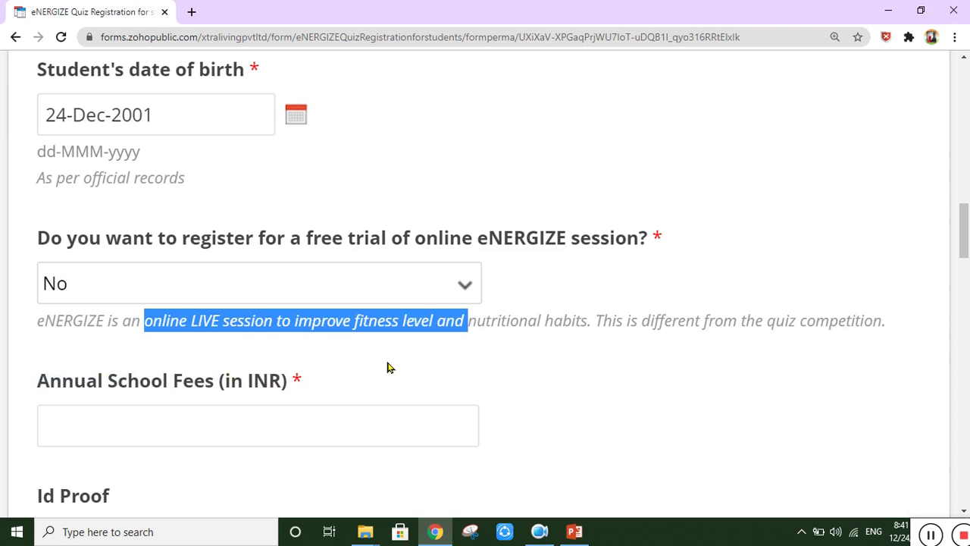
left_click(366, 299)
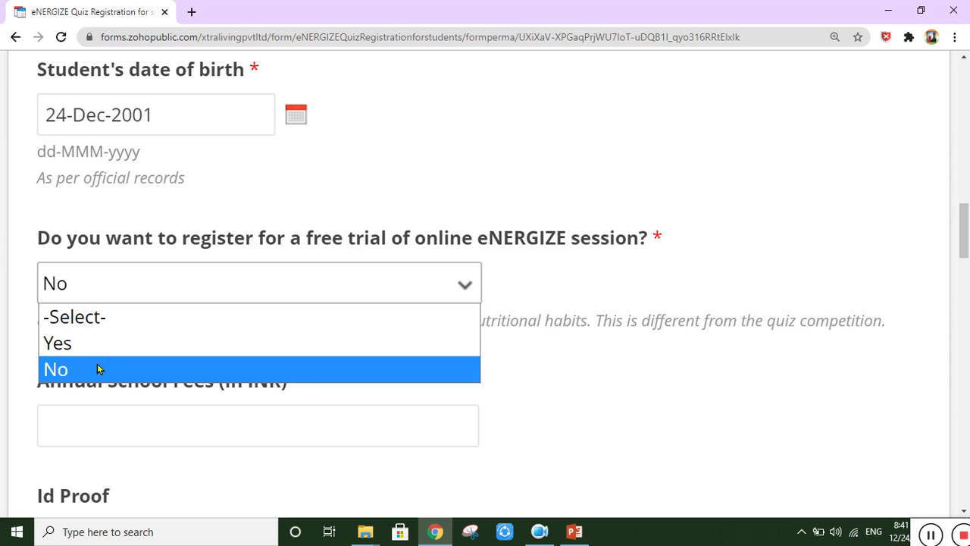
left_click(65, 343)
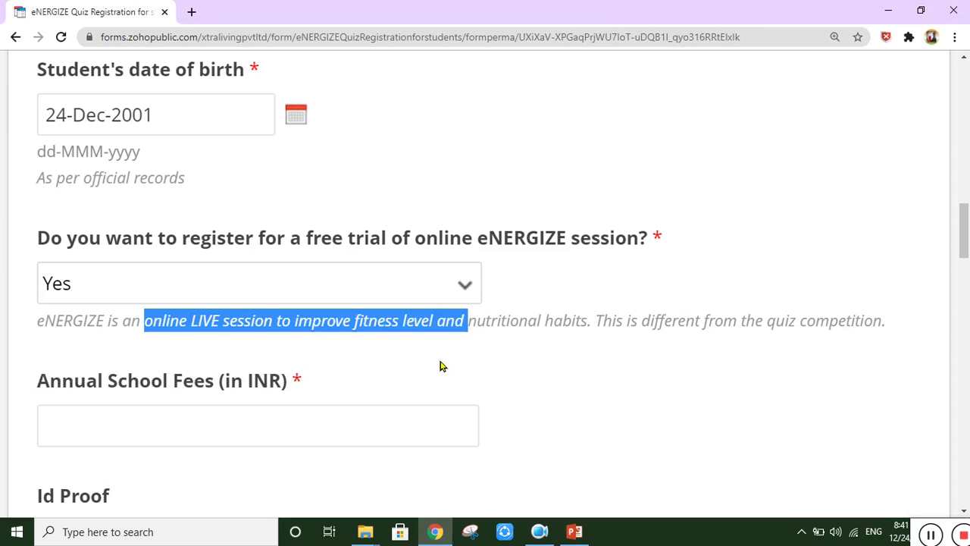
left_click(360, 365)
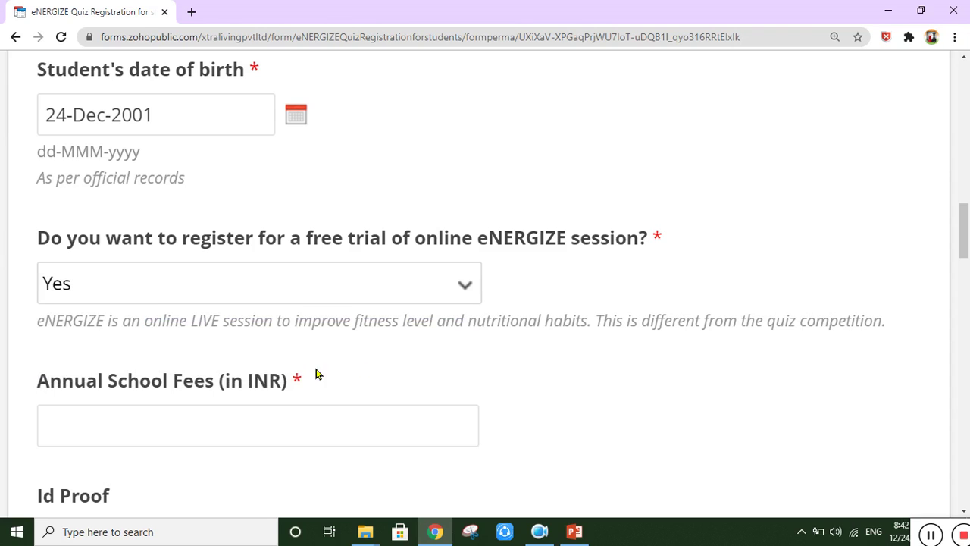
Highlight the required-field asterisk of the Annual School Fees label, enter 750 as the fees, and highlight the amount
scroll(304, 367, "down", 2)
left_click_drag(38, 250, 295, 250)
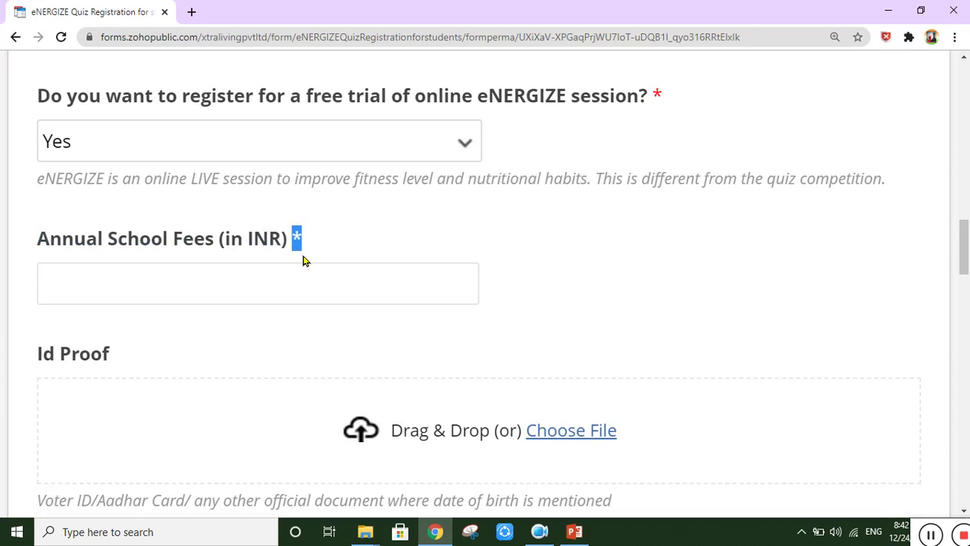
left_click(140, 295)
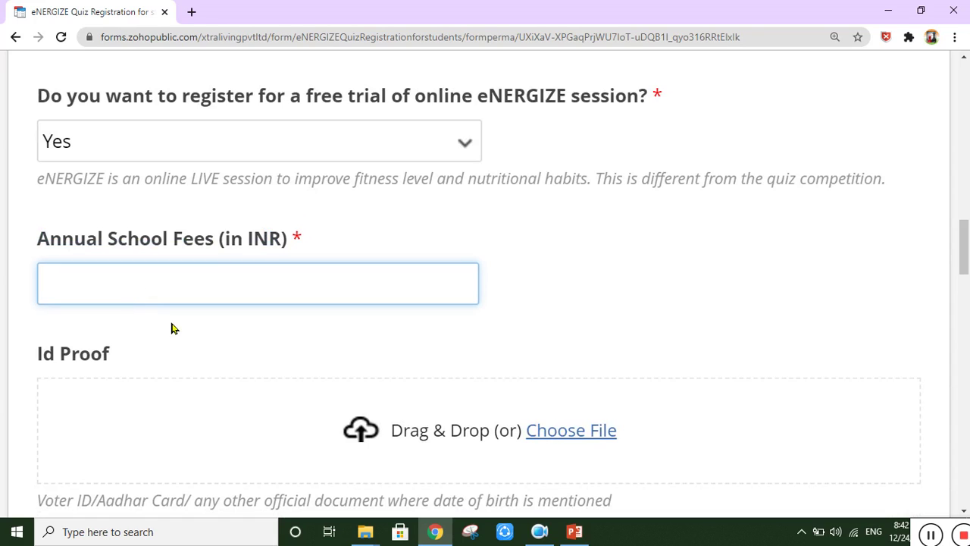
type("750")
left_click_drag(97, 300, 37, 301)
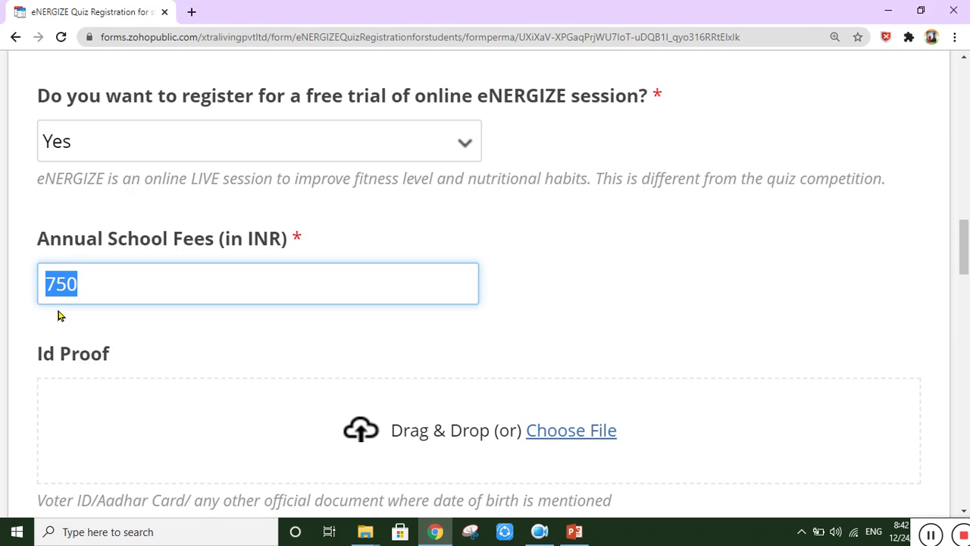
Highlight the Id Proof label and the accepted documents in its note: Voter ID, Aadhar Card, and other official documents mentioning date of birth
scroll(140, 352, "down", 1)
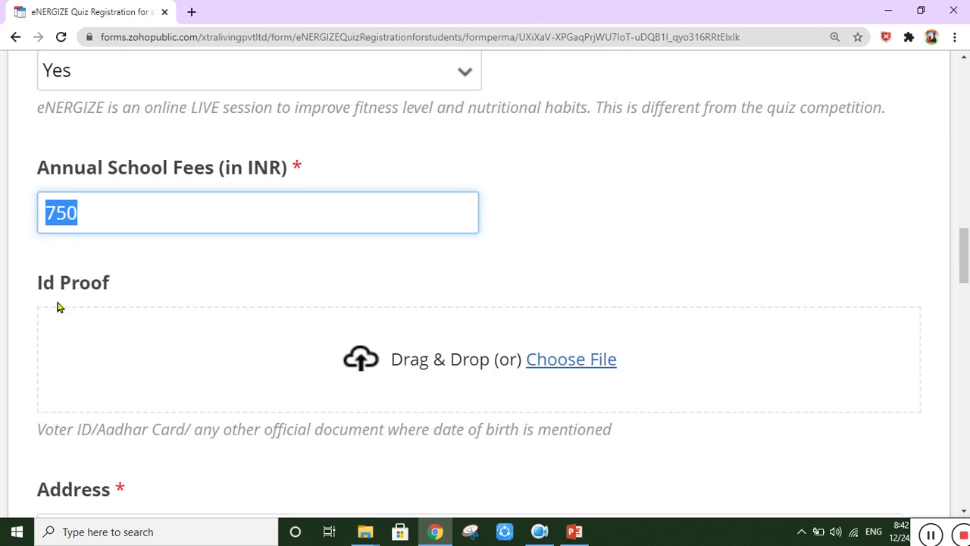
left_click(34, 294)
left_click_drag(34, 294, 110, 307)
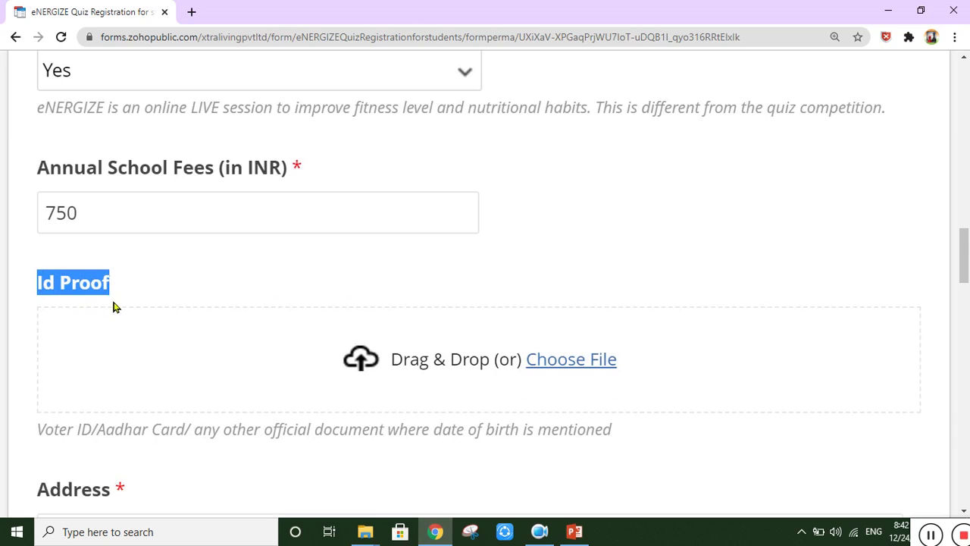
scroll(189, 294, "down", 2)
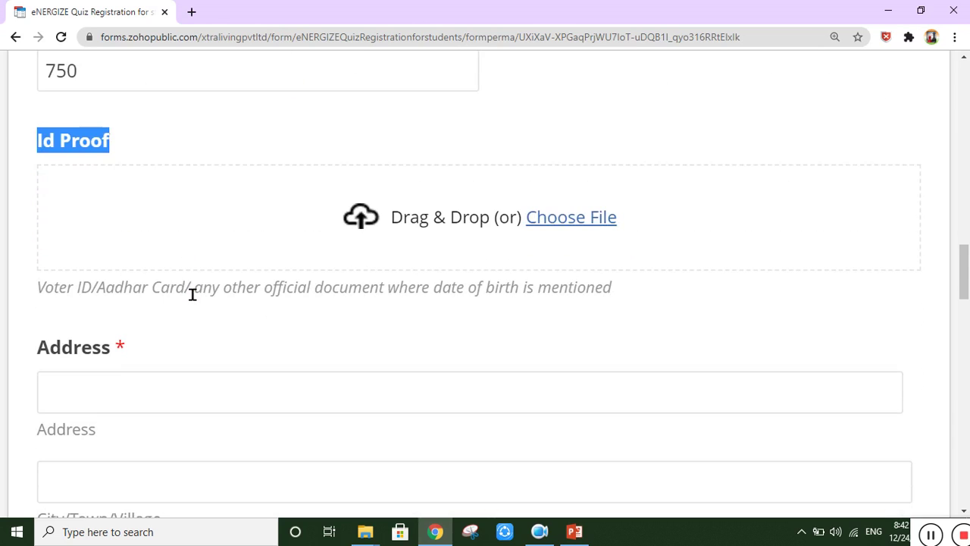
left_click_drag(36, 303, 89, 310)
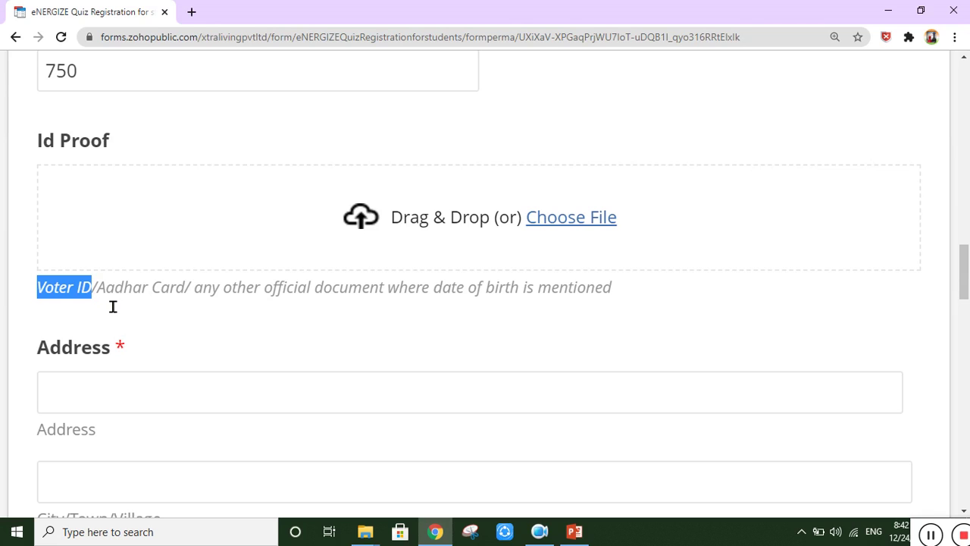
left_click(111, 305)
left_click_drag(107, 305, 150, 308)
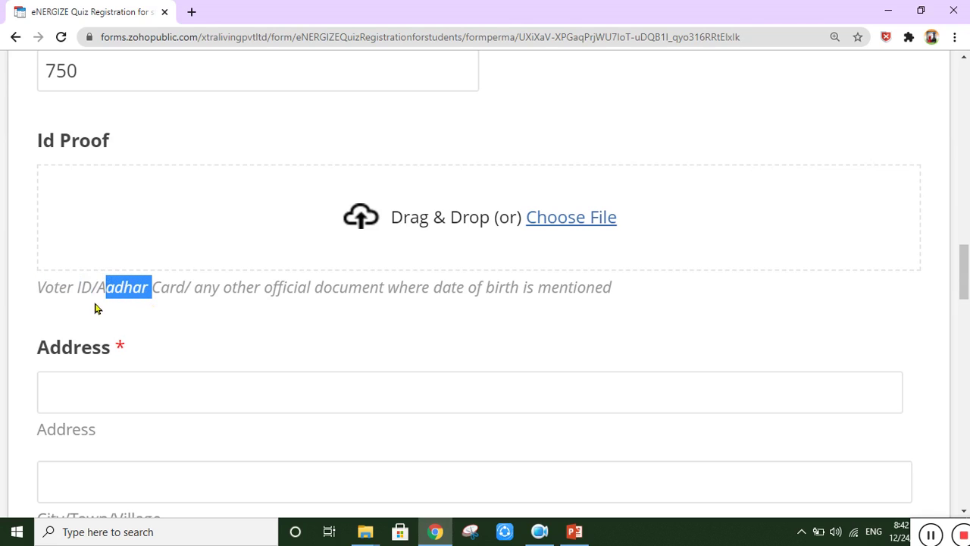
left_click_drag(92, 307, 188, 312)
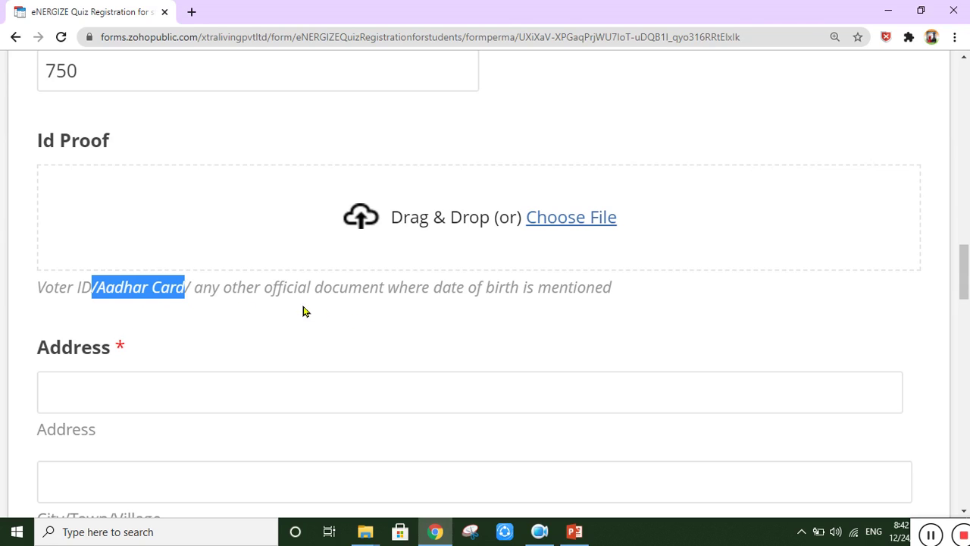
left_click_drag(270, 305, 613, 313)
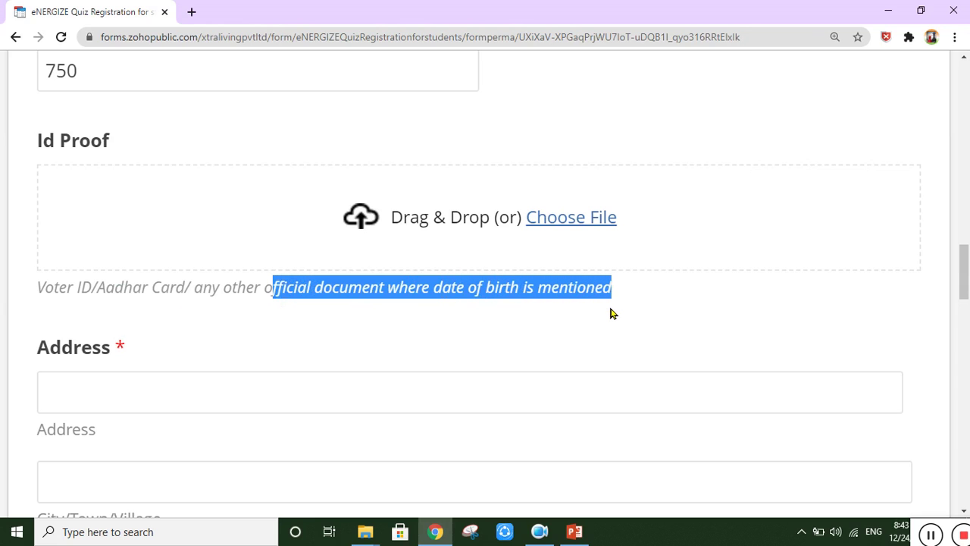
Return to the Student's date of birth field and highlight the year in it
scroll(216, 267, "up", 3)
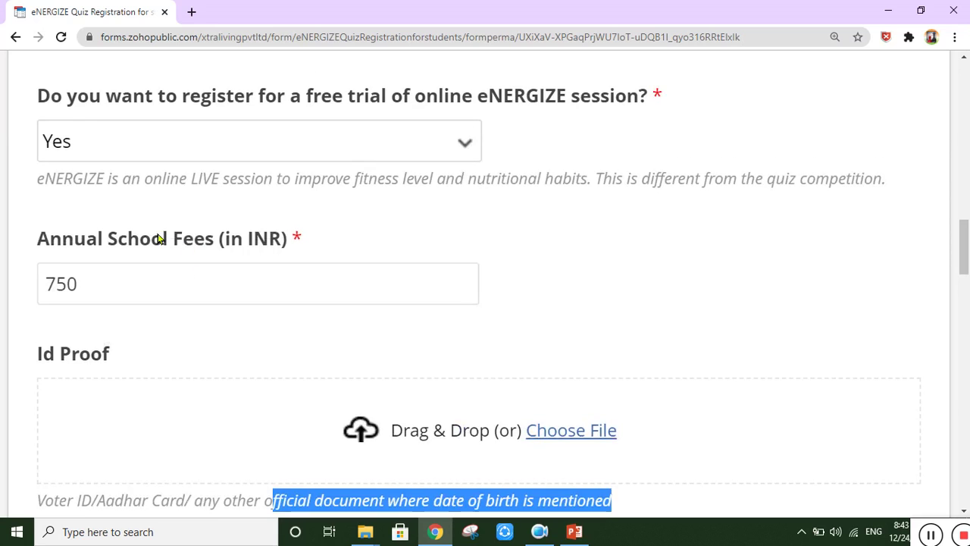
scroll(159, 240, "up", 3)
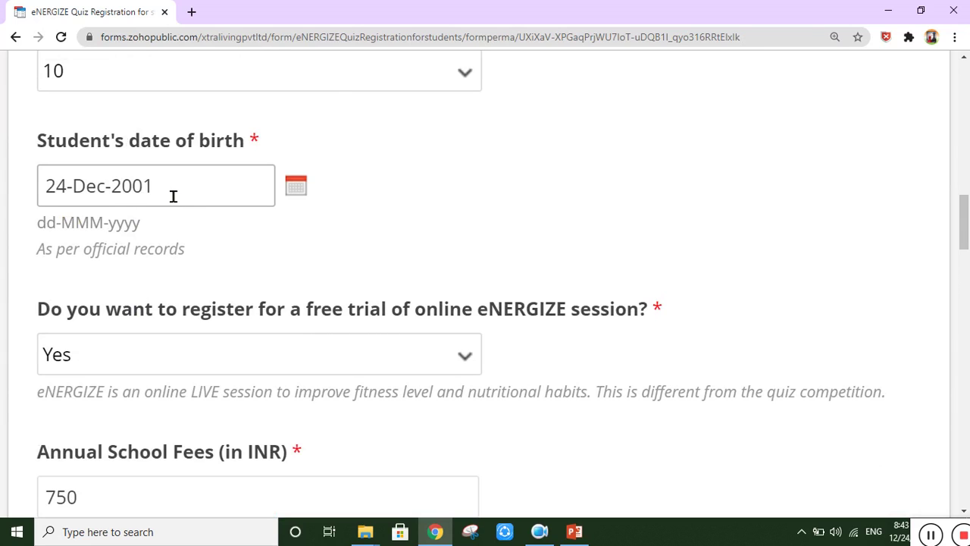
left_click_drag(173, 197, 115, 194)
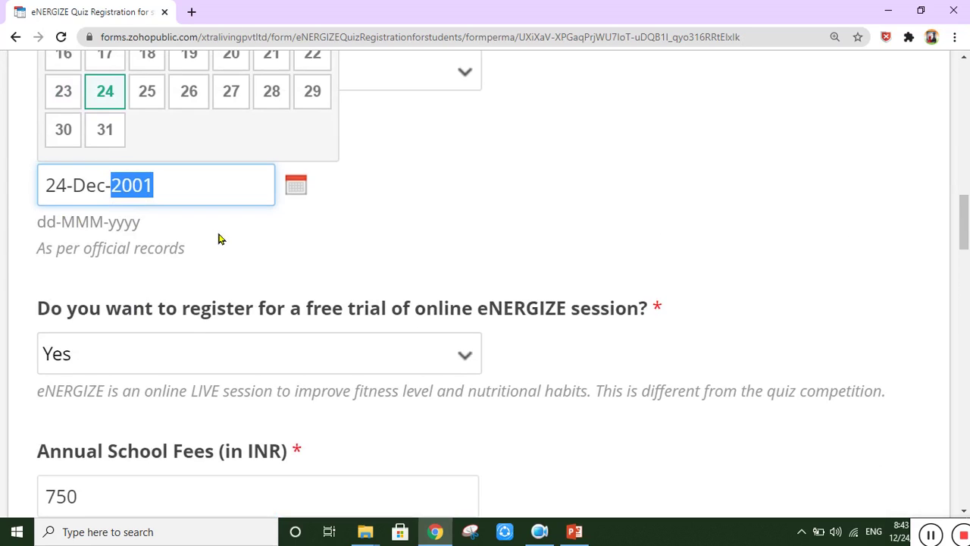
Highlight the required Address heading and its Address, City/Town/Village, State and Postal / Zip Code labels
scroll(218, 238, "down", 3)
scroll(218, 239, "down", 1)
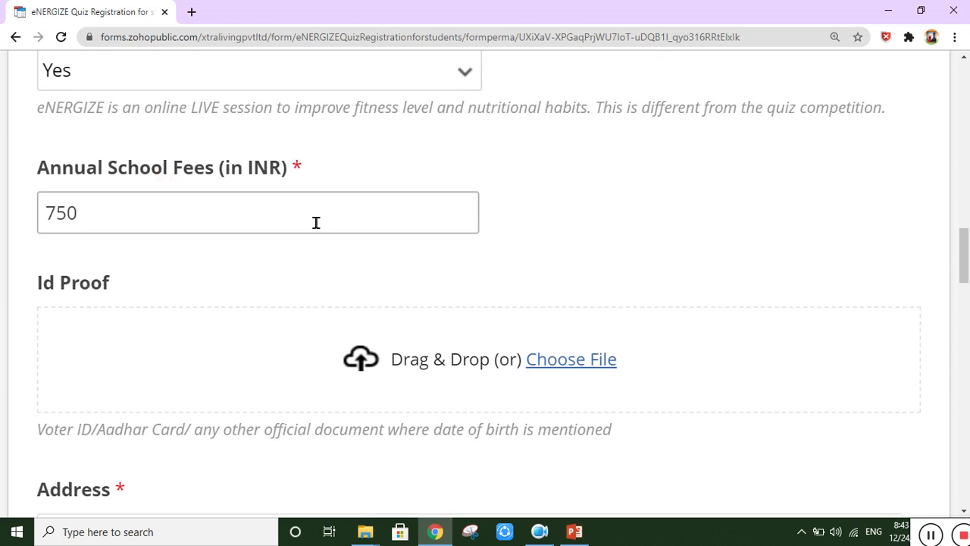
scroll(357, 222, "down", 2)
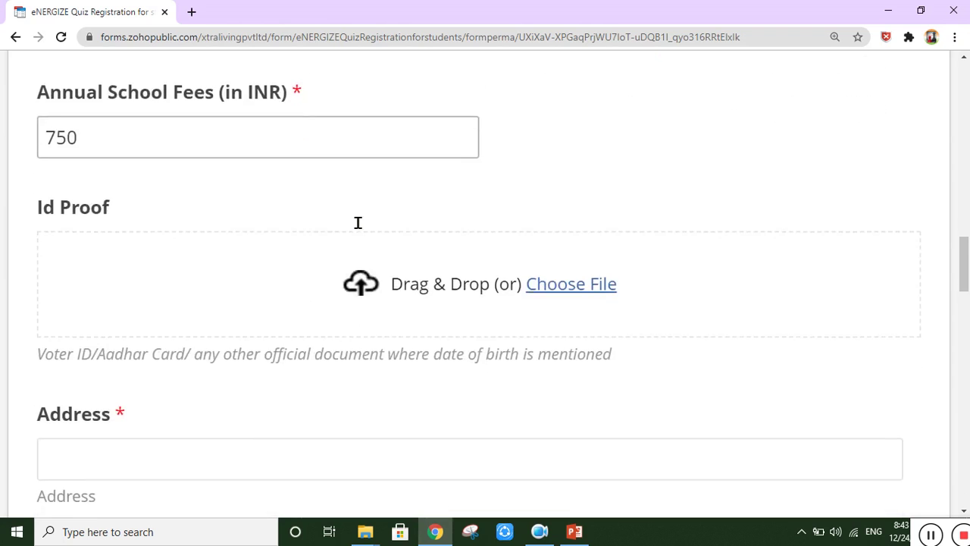
scroll(133, 266, "down", 2)
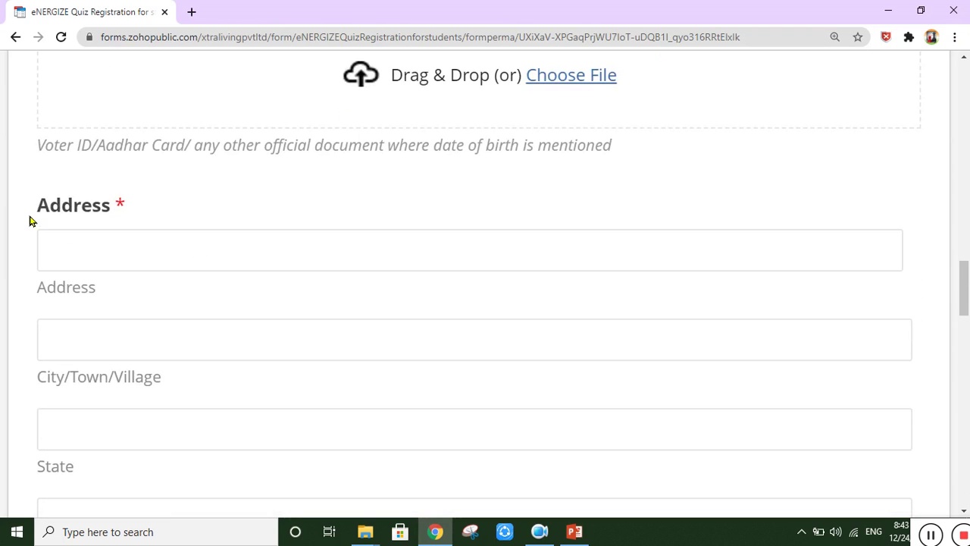
left_click_drag(41, 212, 126, 223)
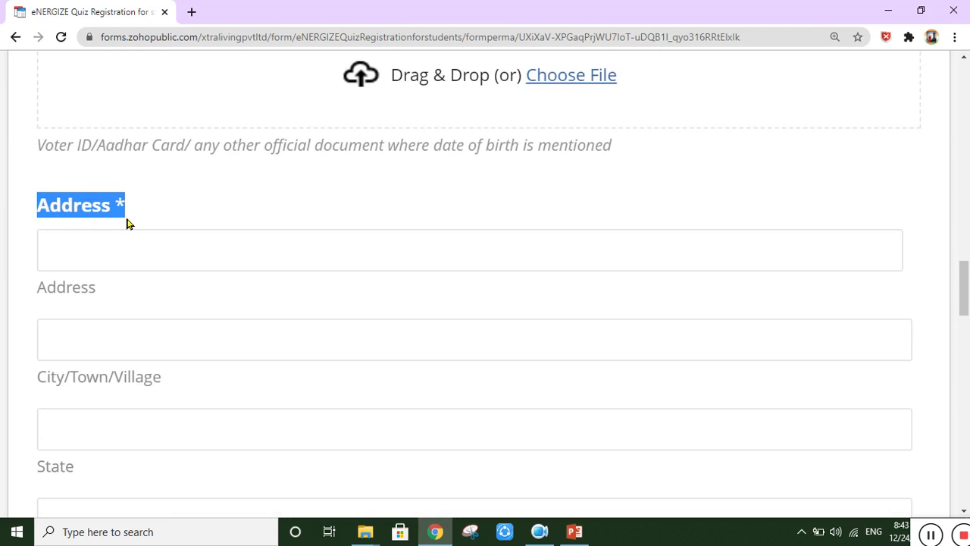
scroll(141, 266, "down", 2)
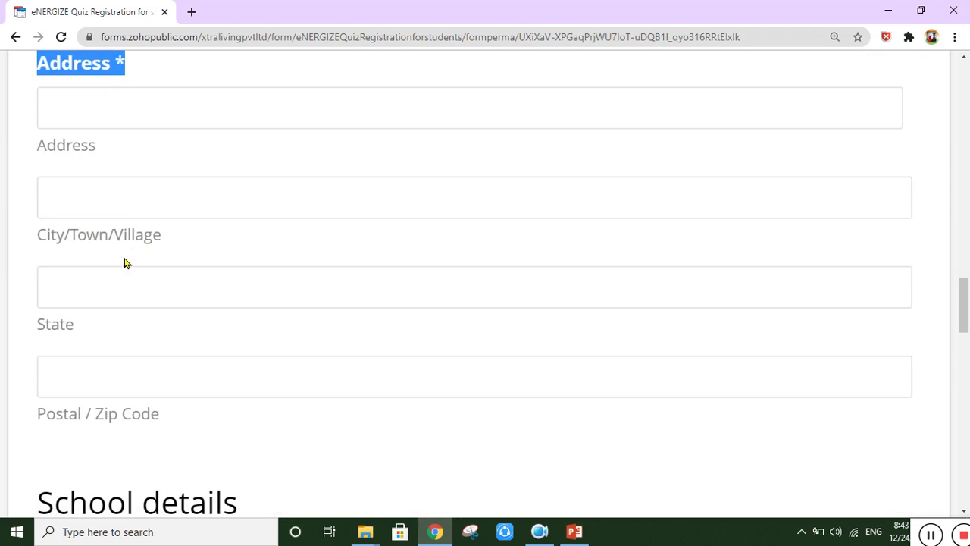
left_click_drag(37, 151, 97, 168)
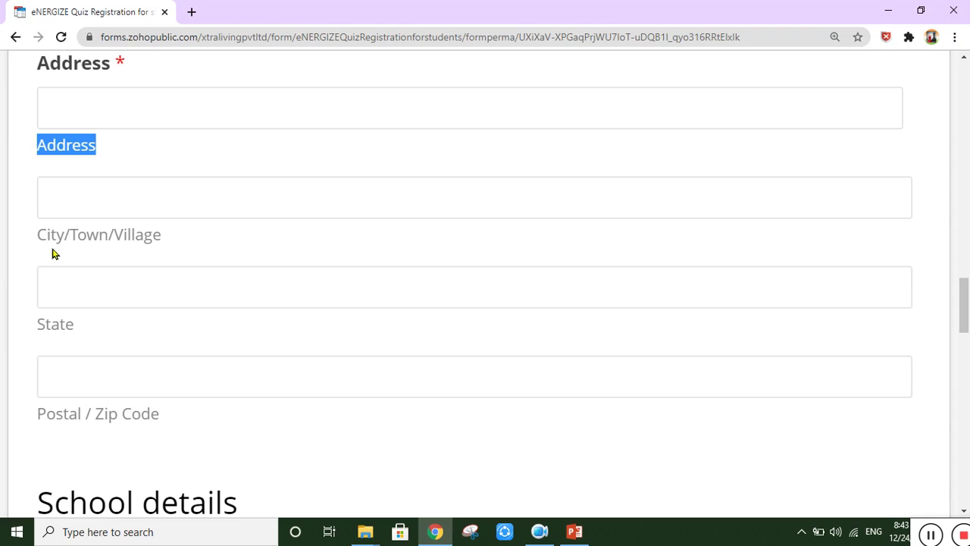
left_click_drag(53, 251, 71, 202)
scroll(161, 278, "down", 2)
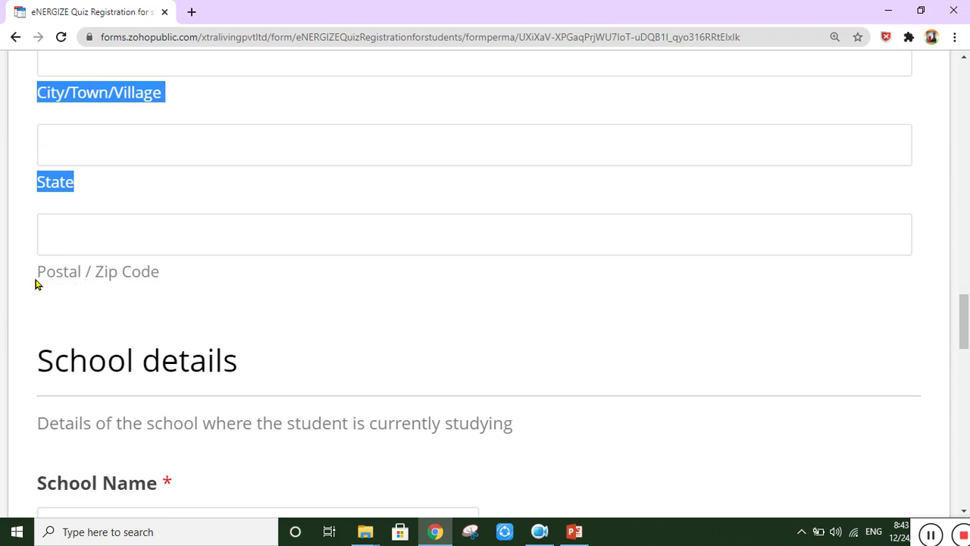
left_click_drag(35, 284, 164, 291)
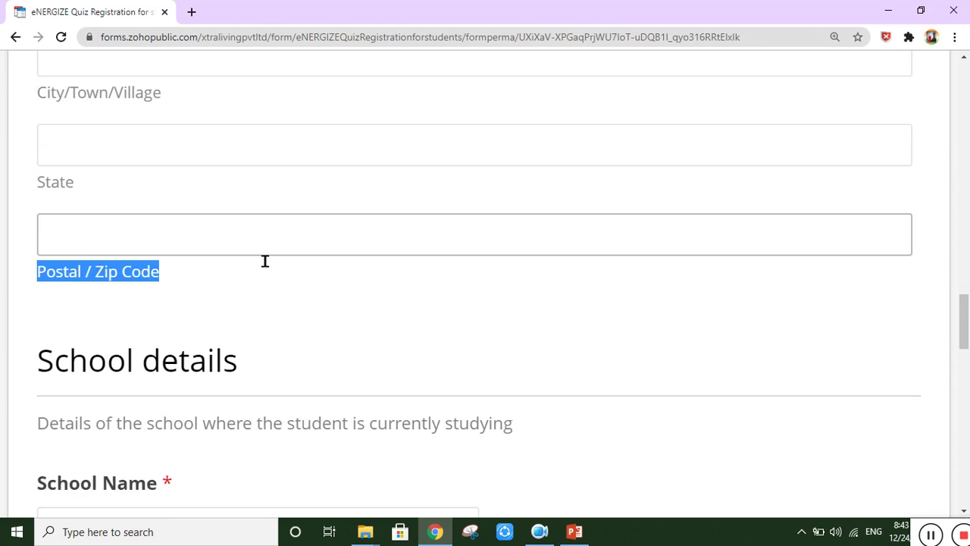
Highlight the School details heading and the required School Name label, and bring the remaining school fields into view
scroll(265, 260, "down", 2)
left_click_drag(44, 236, 247, 249)
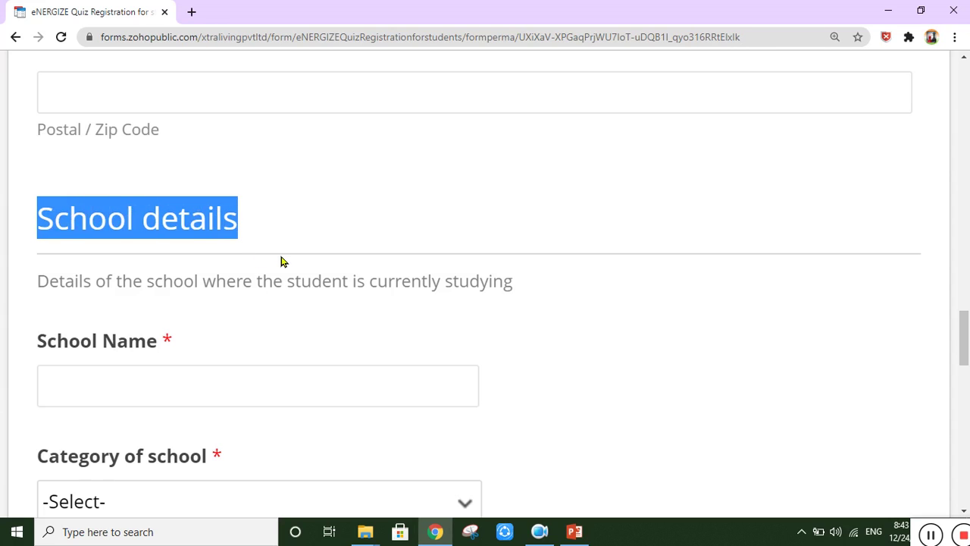
scroll(279, 261, "down", 1)
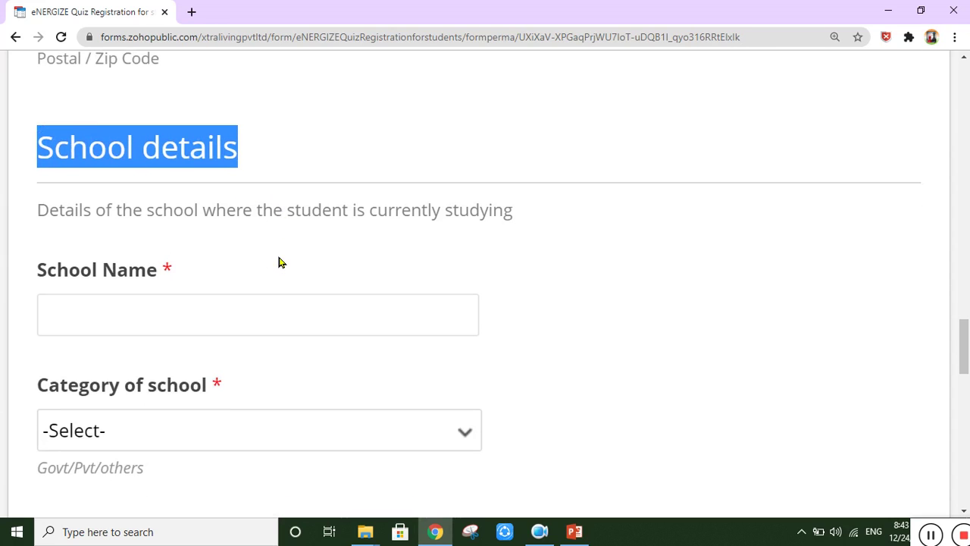
left_click_drag(39, 275, 177, 282)
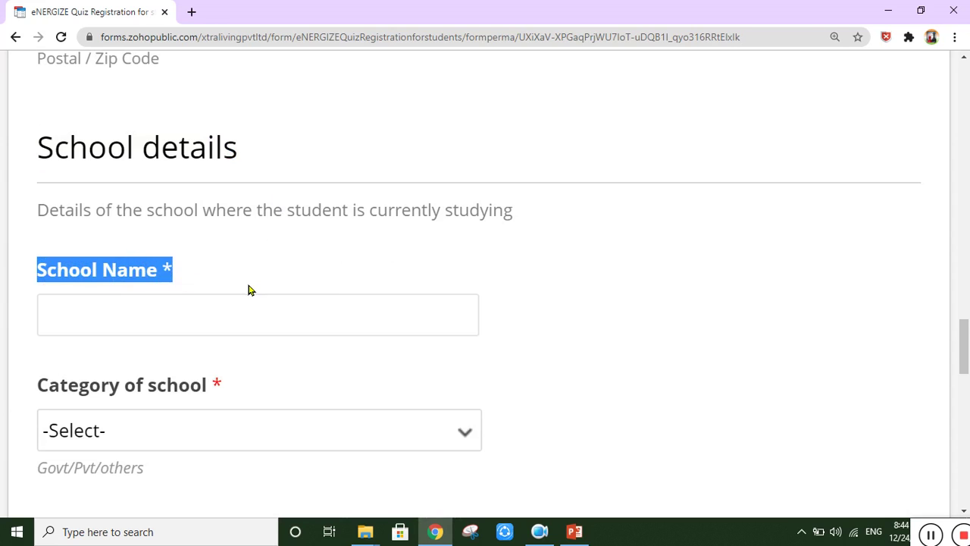
scroll(250, 284, "down", 2)
scroll(227, 243, "down", 1)
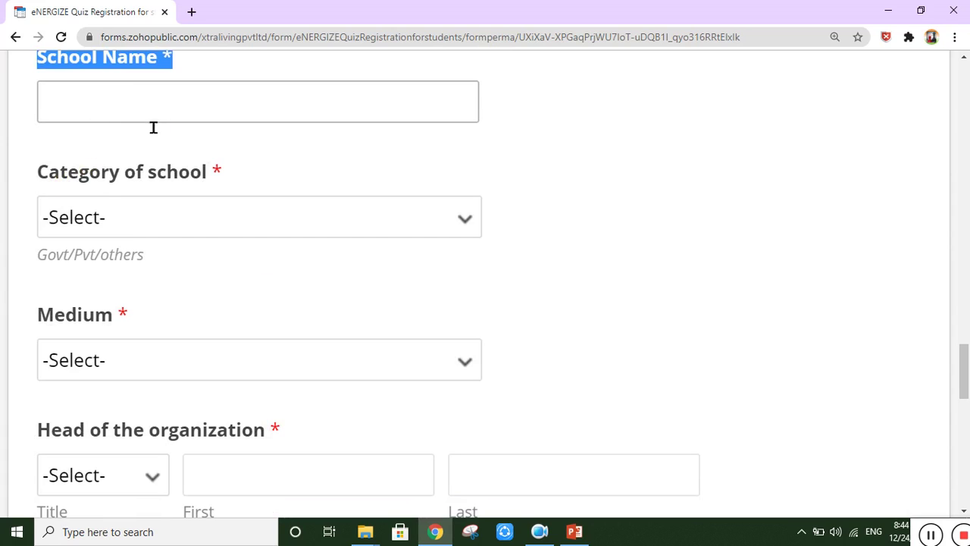
Highlight the required Category of school label, set the category to Others, and review its list of options again
left_click_drag(38, 181, 243, 199)
left_click(338, 217)
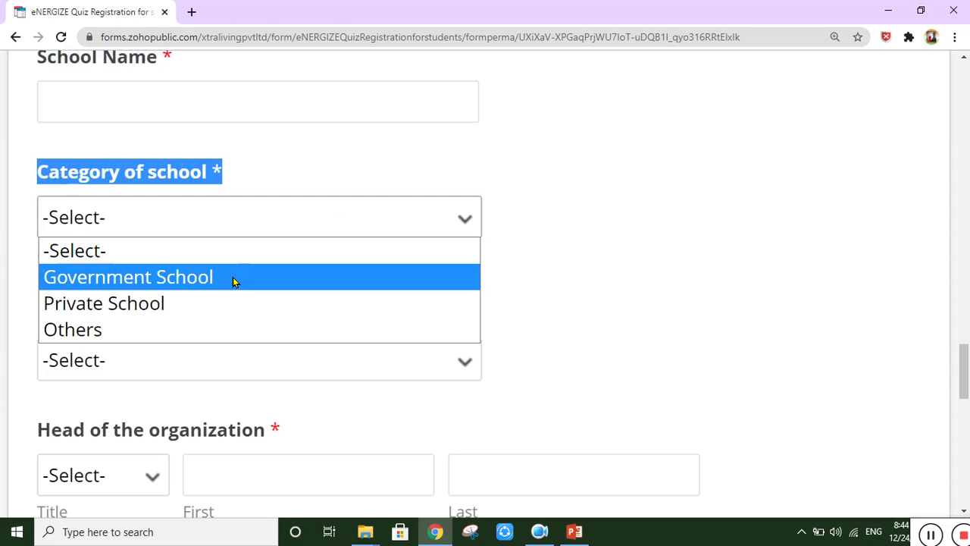
left_click(122, 332)
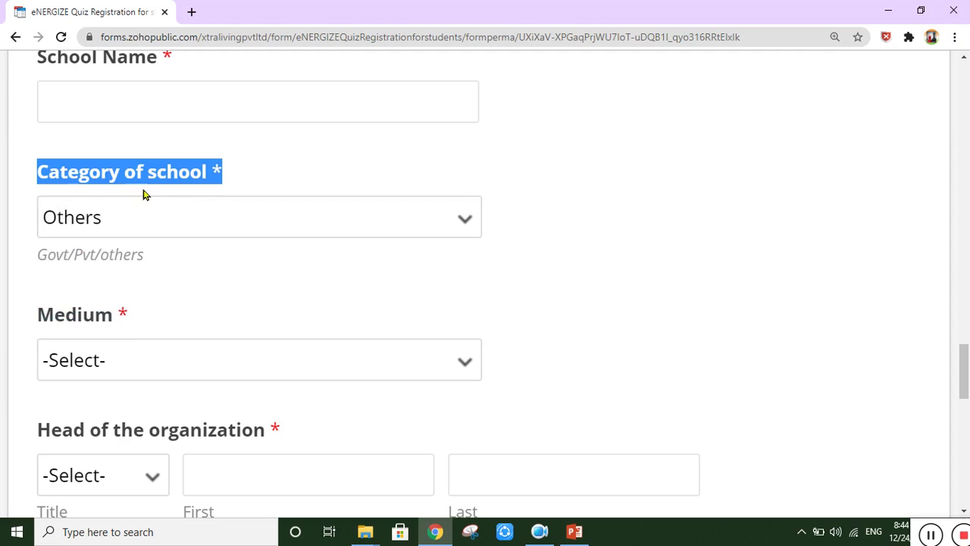
left_click(233, 177)
left_click_drag(34, 186, 220, 190)
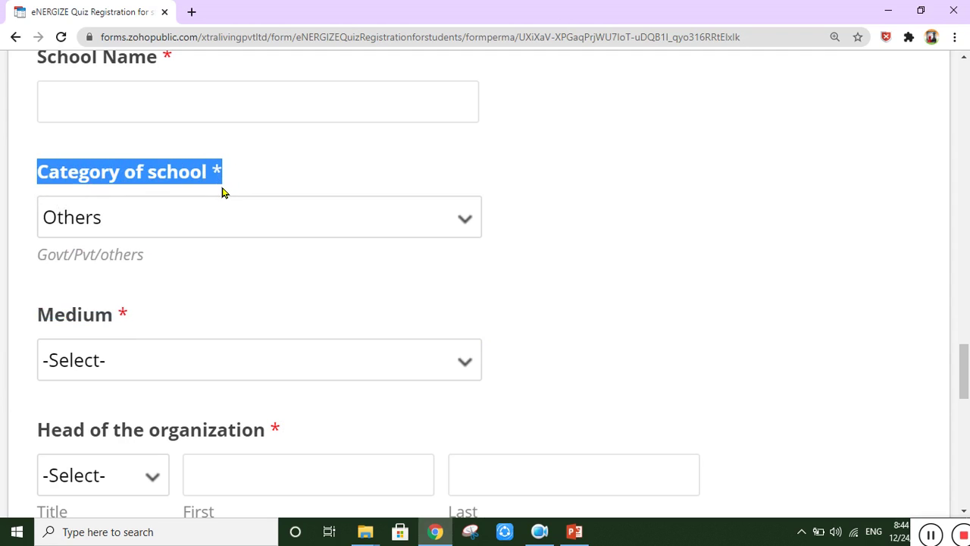
left_click(159, 225)
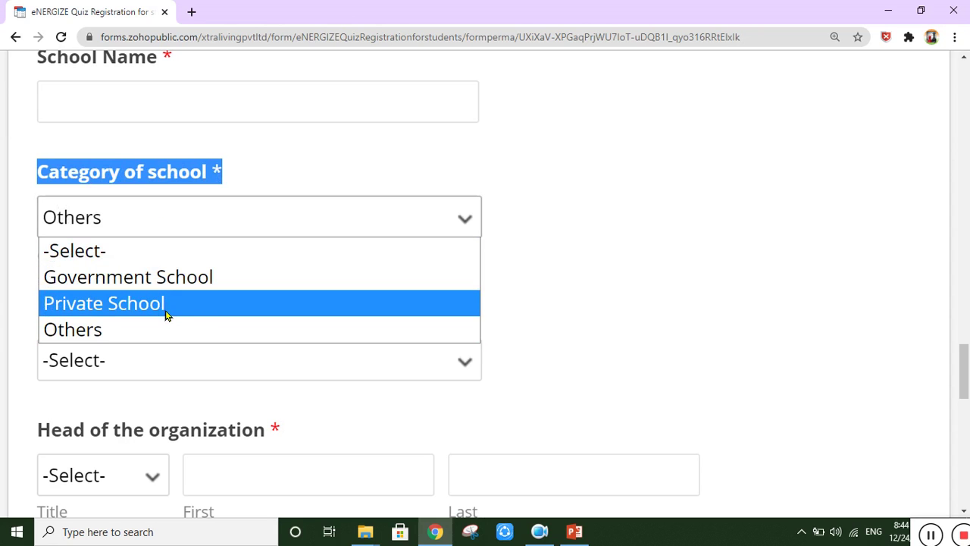
left_click(540, 294)
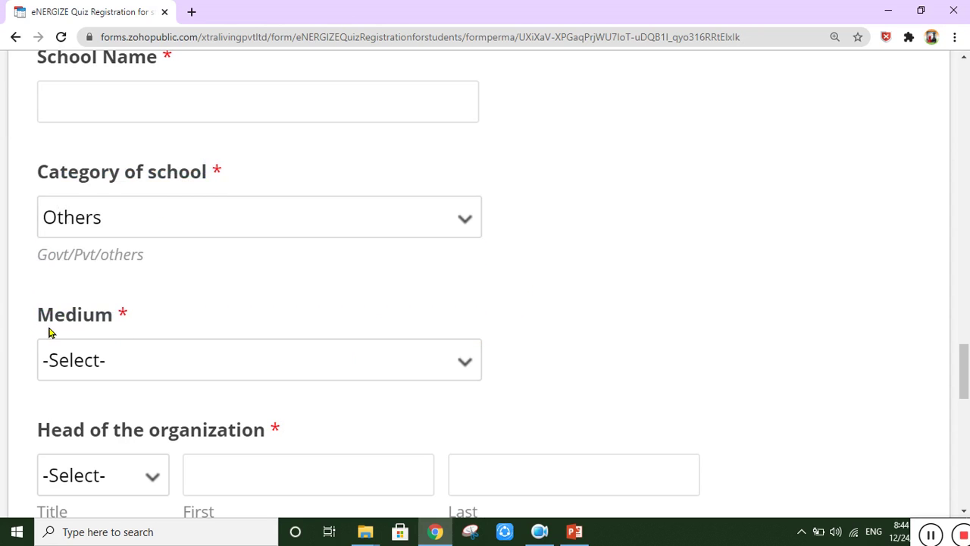
Highlight the required Medium label and set the school's medium to Others
left_click_drag(38, 325, 144, 329)
scroll(225, 336, "down", 1)
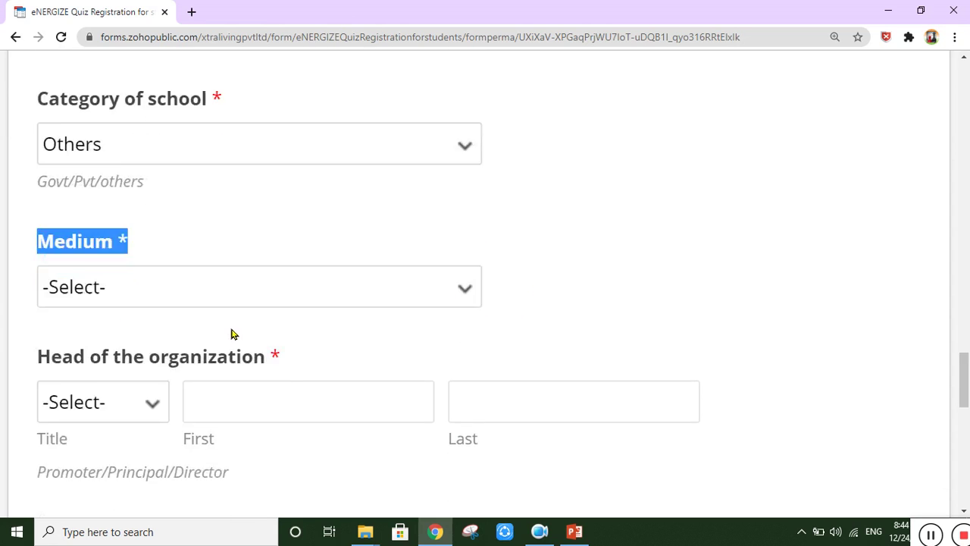
scroll(232, 335, "down", 1)
left_click(360, 228)
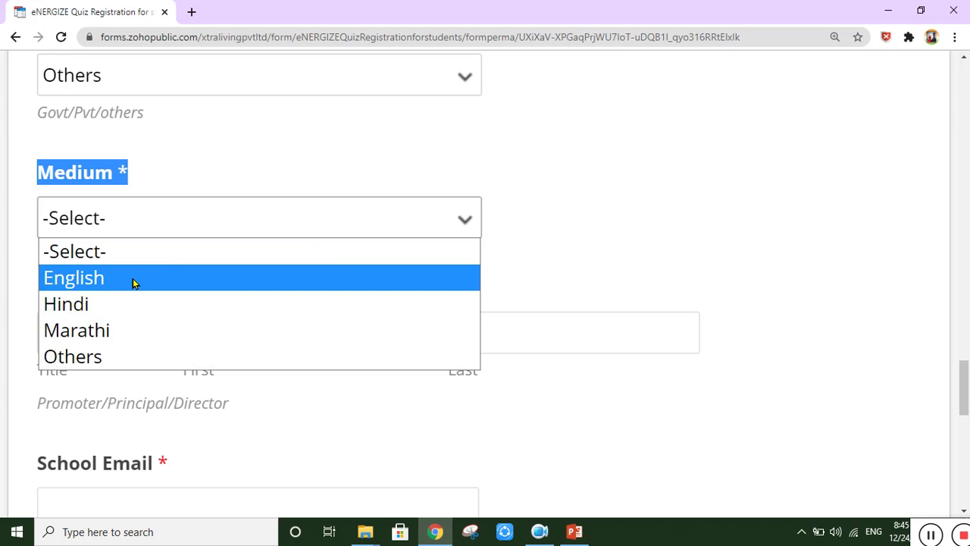
left_click(101, 356)
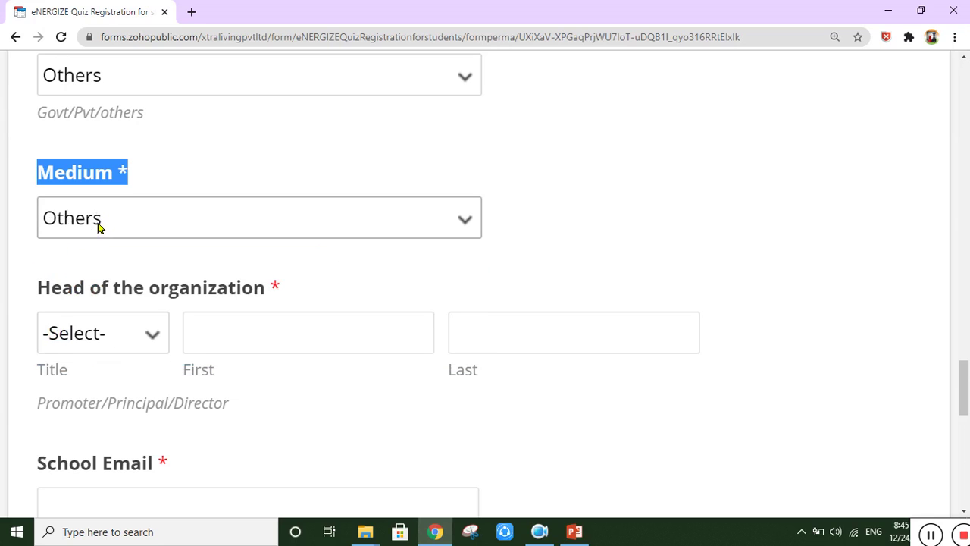
Highlight the required Head of the organization label and the word Principal in its note
scroll(177, 303, "down", 1)
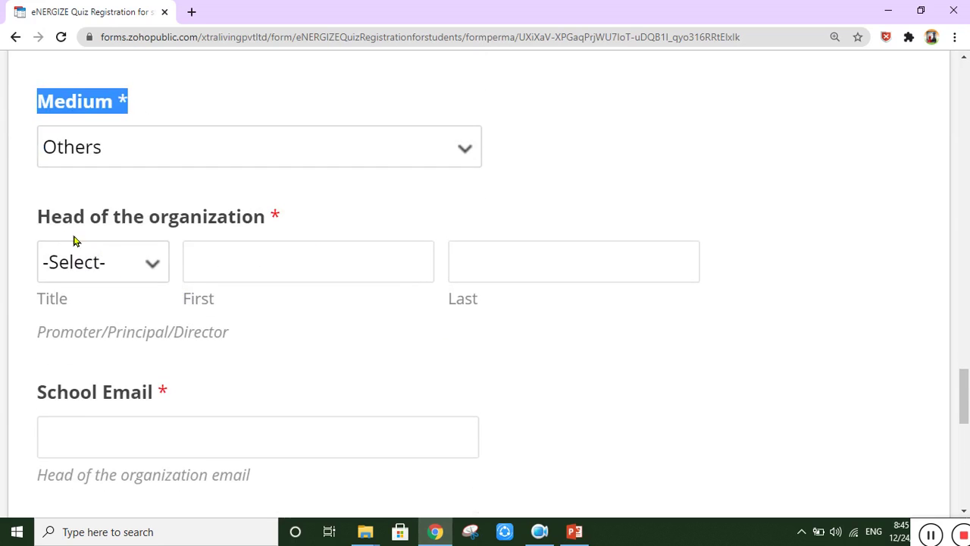
left_click_drag(43, 226, 279, 235)
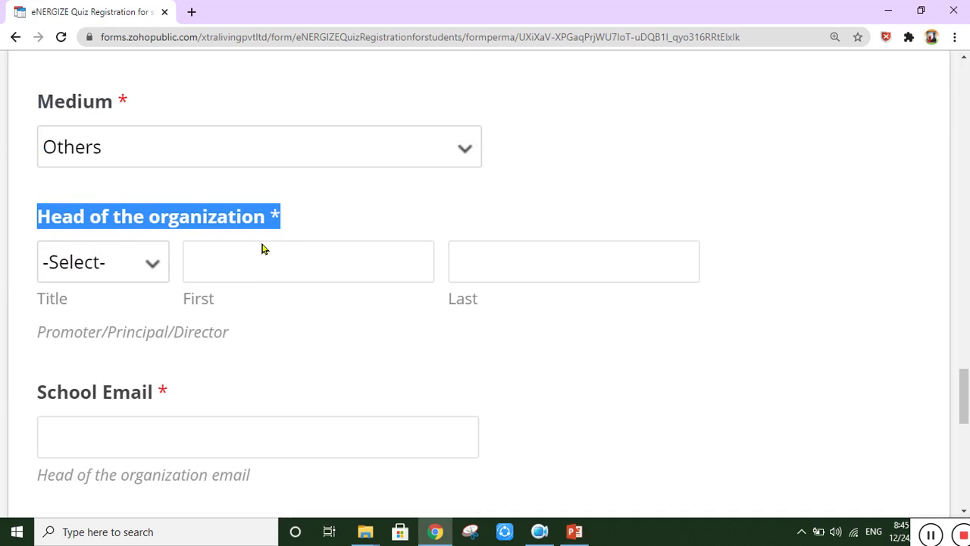
scroll(247, 277, "down", 1)
left_click_drag(111, 277, 169, 277)
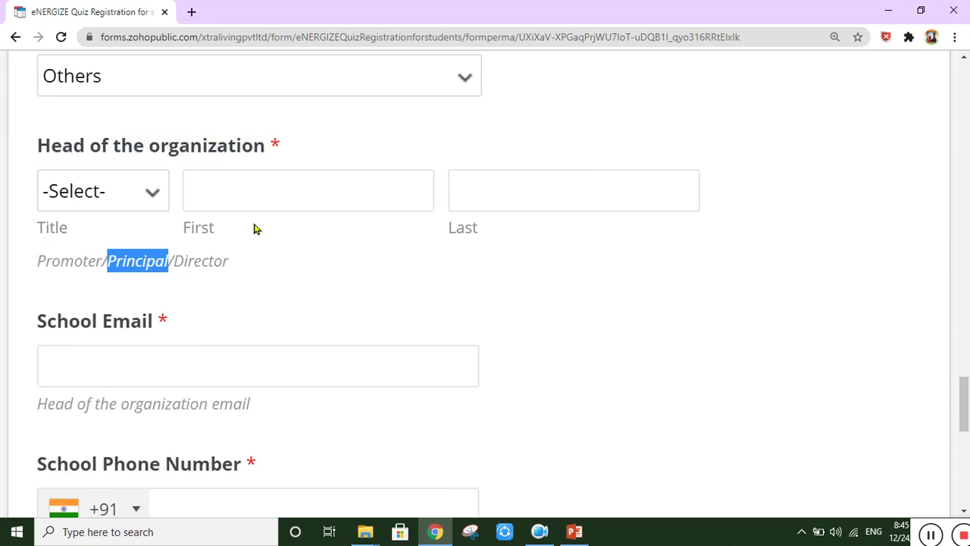
Highlight the required School Email label and its note, Head of the organization email
scroll(307, 229, "down", 1)
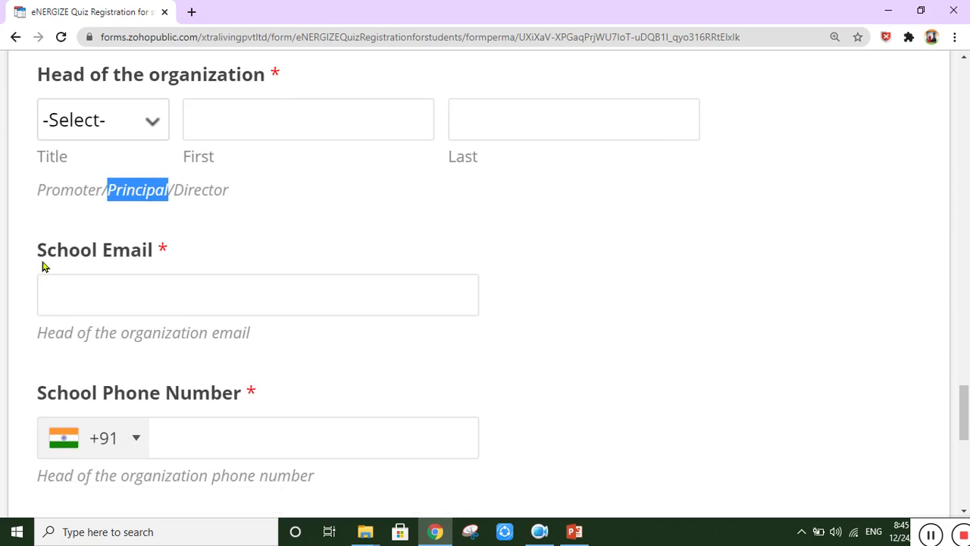
left_click_drag(42, 258, 171, 265)
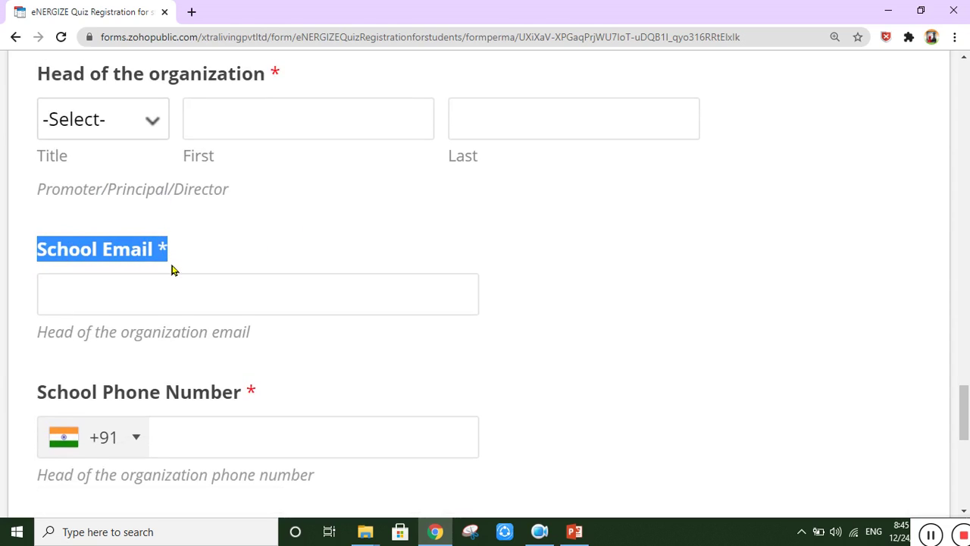
scroll(174, 268, "down", 1)
left_click(39, 278)
left_click_drag(41, 278, 257, 285)
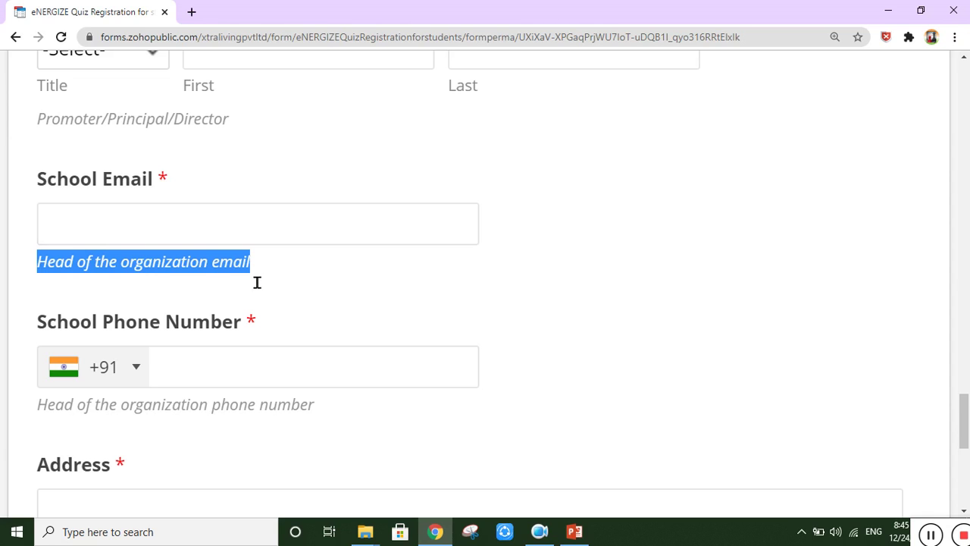
Highlight the required School Phone Number label and its note, Head of the organization phone number, and review the email and phone fields together
scroll(283, 275, "down", 1)
left_click_drag(37, 268, 259, 275)
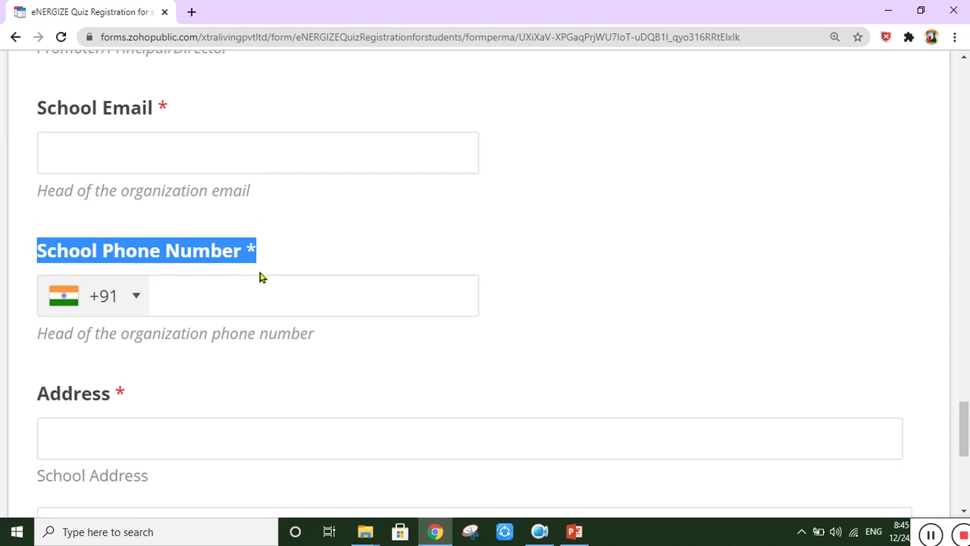
left_click_drag(39, 350, 313, 363)
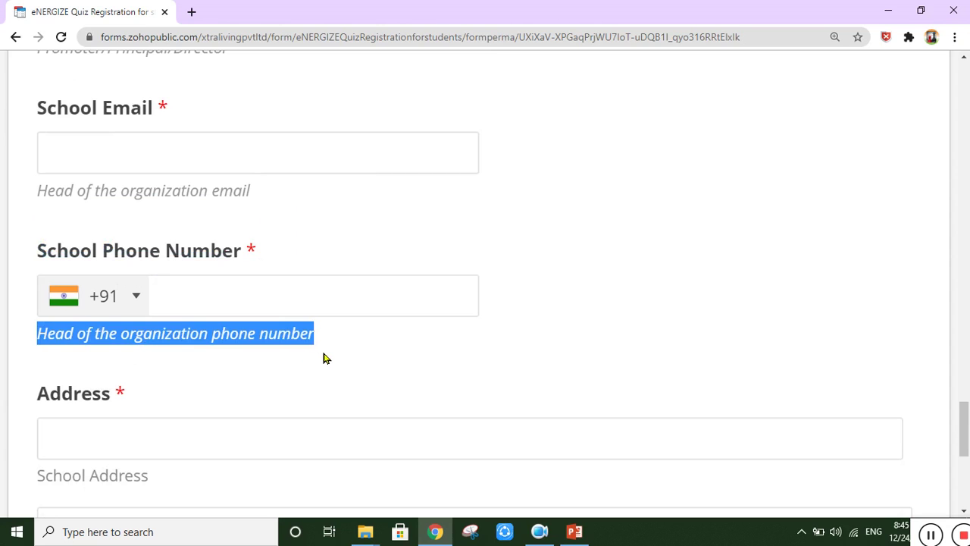
scroll(268, 268, "up", 2)
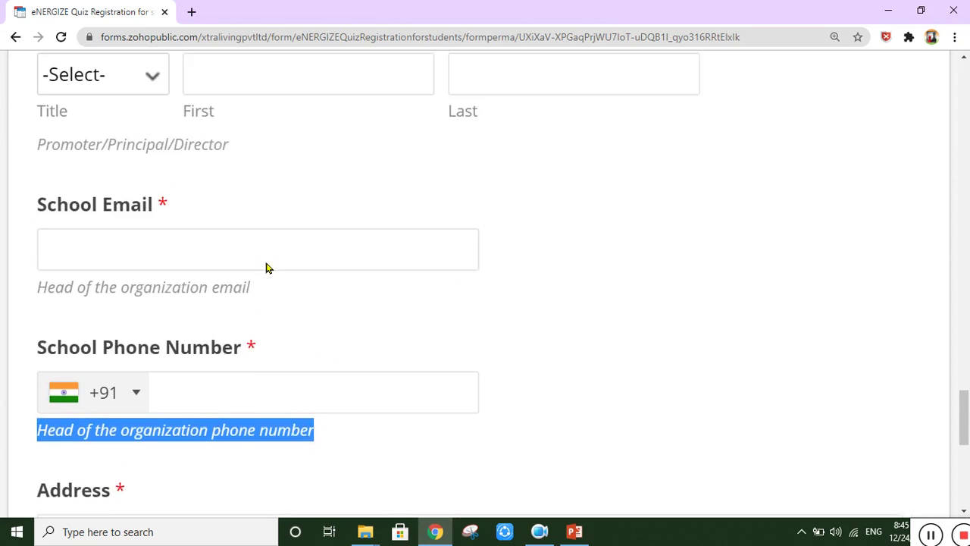
scroll(266, 268, "up", 1)
scroll(150, 217, "down", 2)
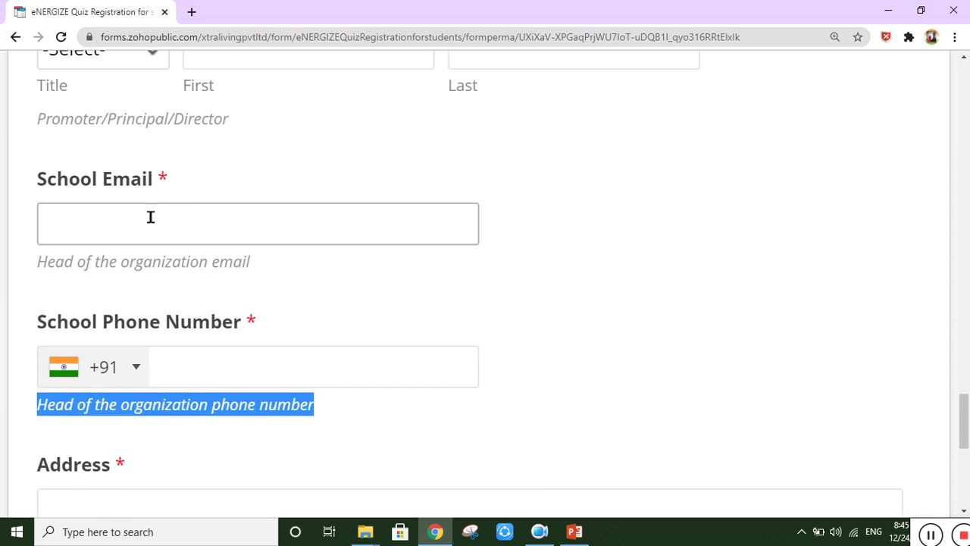
scroll(147, 246, "down", 2)
scroll(220, 307, "down", 2)
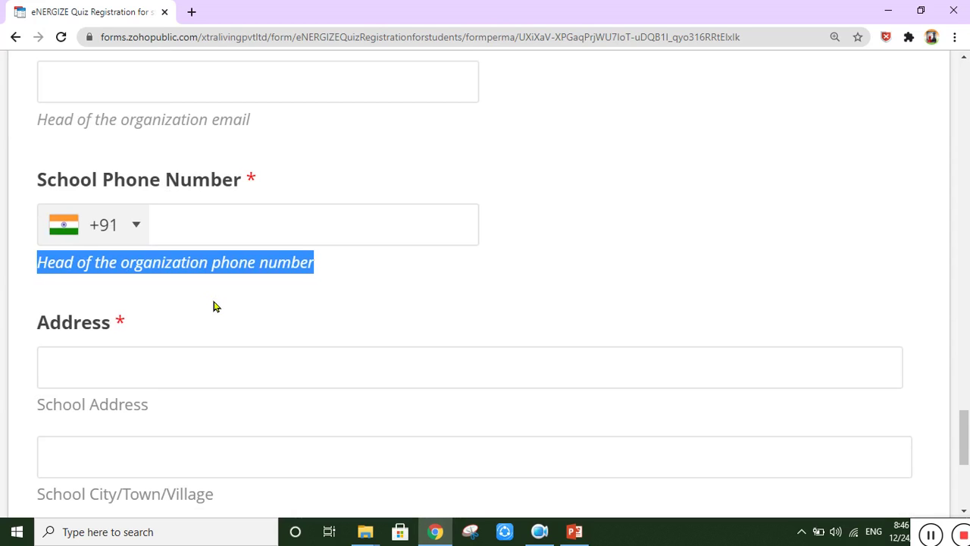
Highlight the school's required Address heading and its School Address, School City/Town/Village, School State and School Postal / Zip Code labels
scroll(214, 306, "down", 4)
left_click_drag(41, 197, 128, 204)
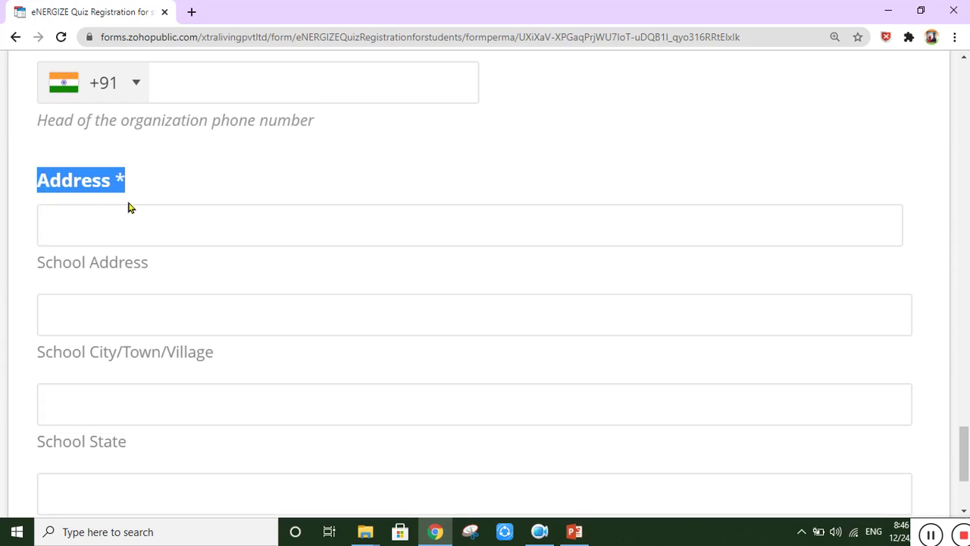
left_click_drag(42, 270, 149, 278)
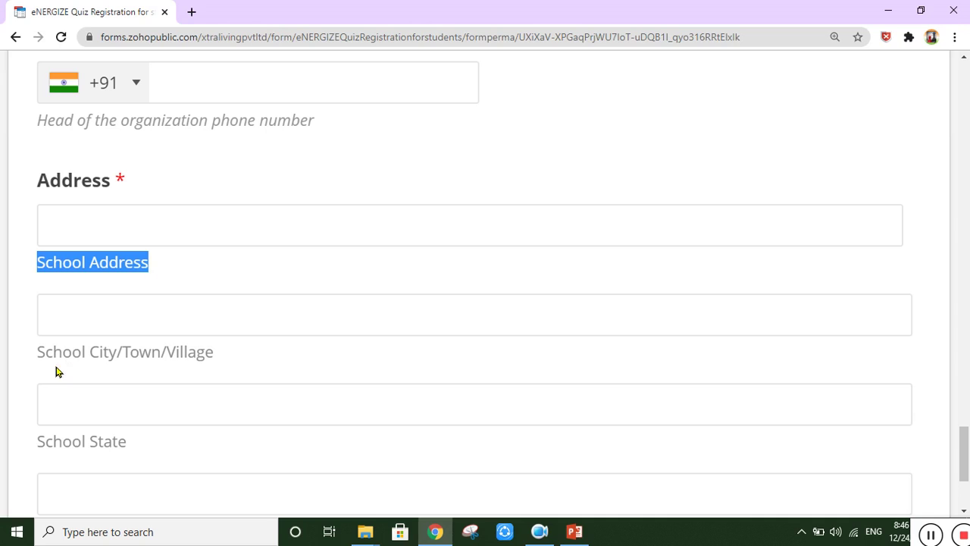
left_click_drag(55, 371, 214, 370)
scroll(238, 366, "down", 2)
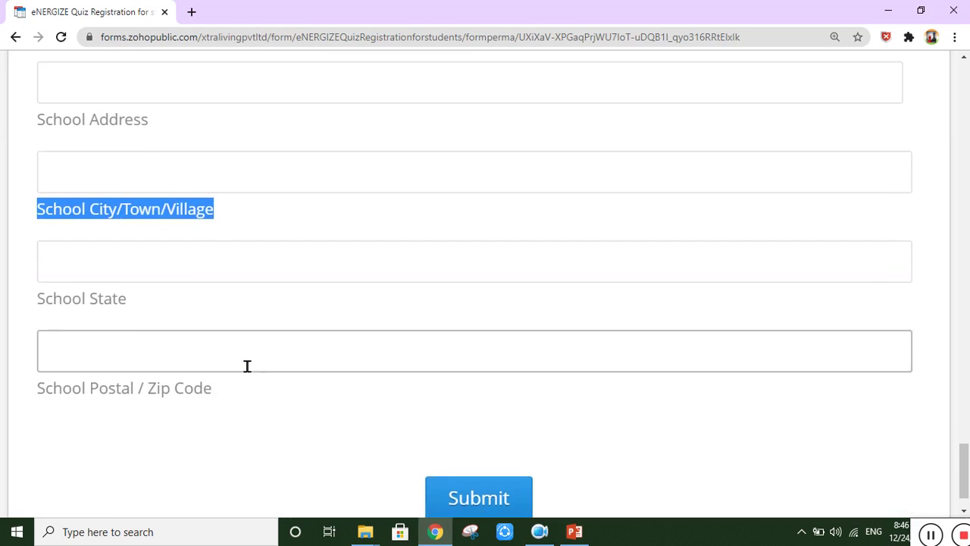
scroll(247, 366, "down", 1)
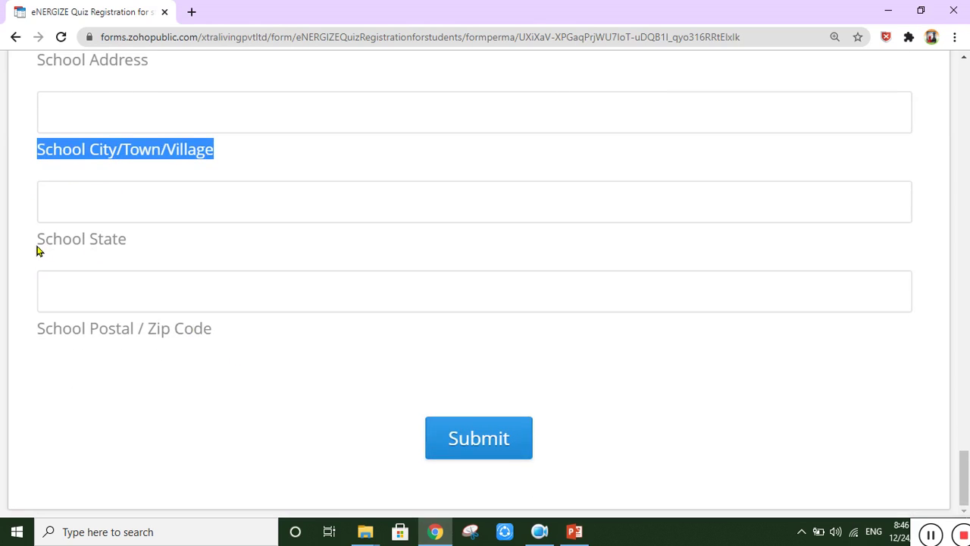
left_click_drag(37, 251, 127, 259)
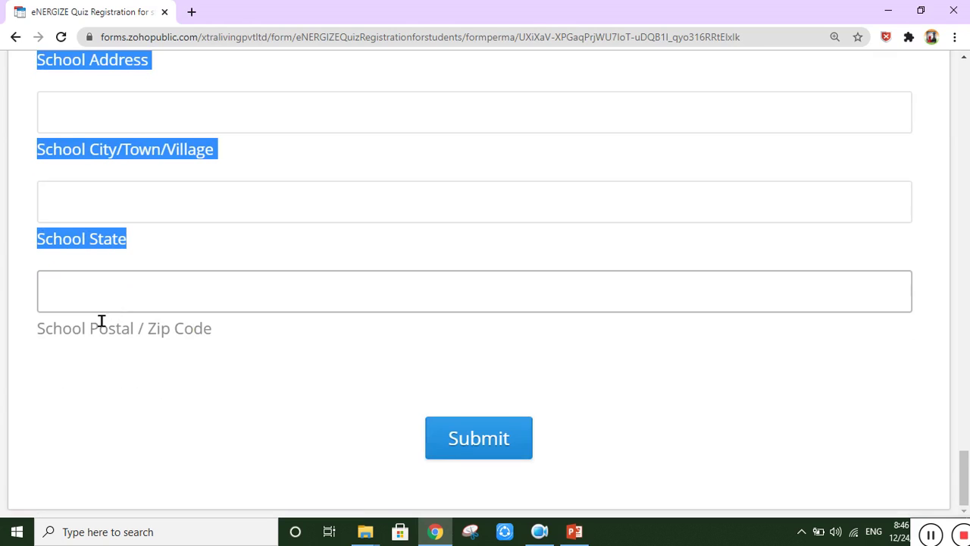
left_click_drag(39, 342, 218, 353)
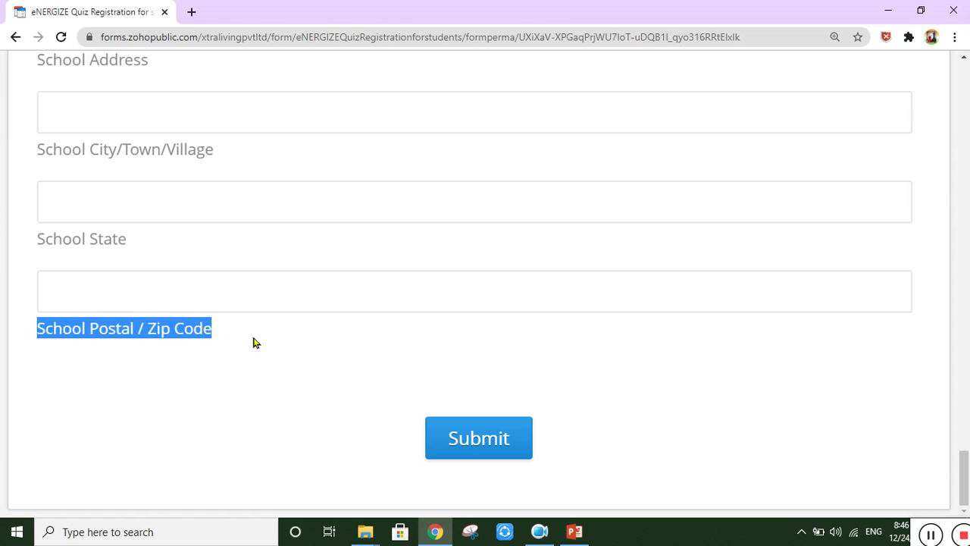